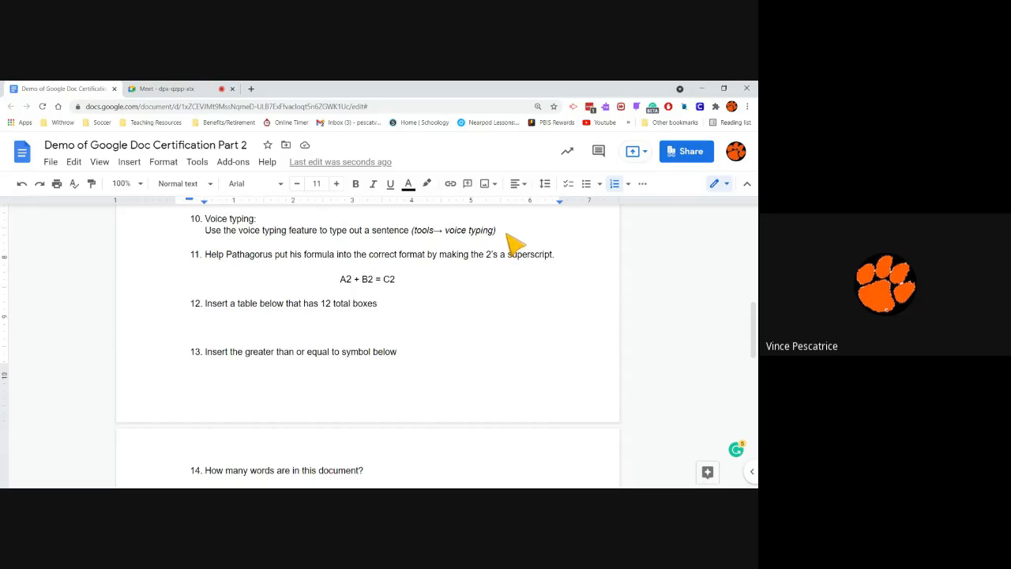
# Review the numbered tasks in the certification document, including the formula, table, symbol and word count questions.
pyautogui.scroll(6, 504, 235)
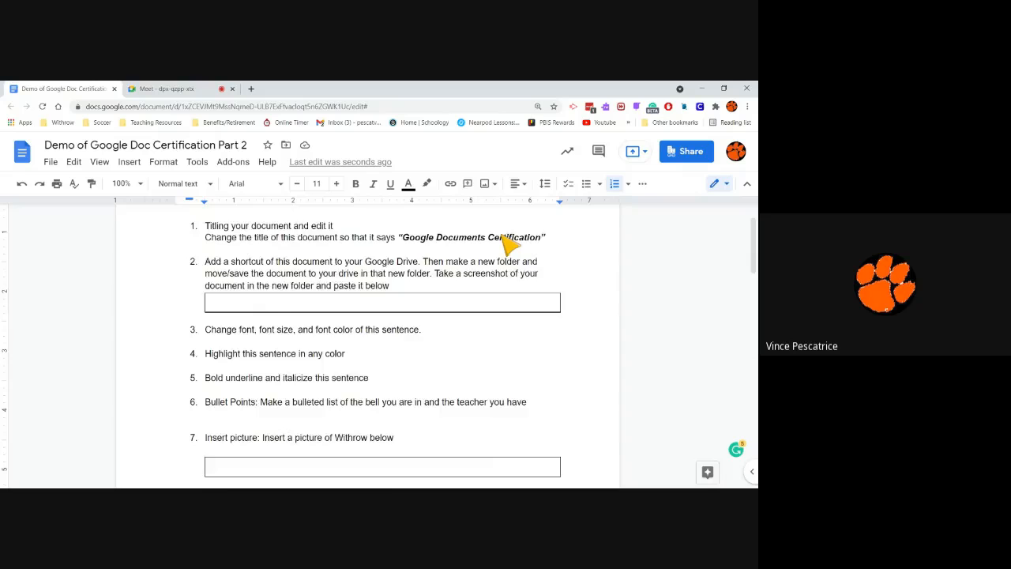
pyautogui.scroll(1, 509, 244)
pyautogui.scroll(-5, 509, 245)
pyautogui.scroll(-1, 512, 247)
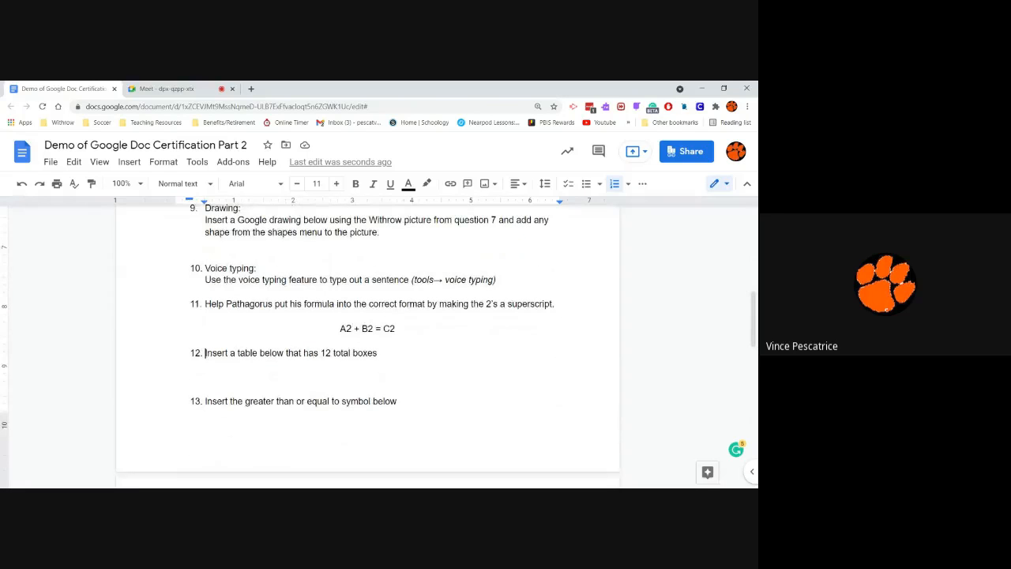
pyautogui.scroll(-1, 548, 286)
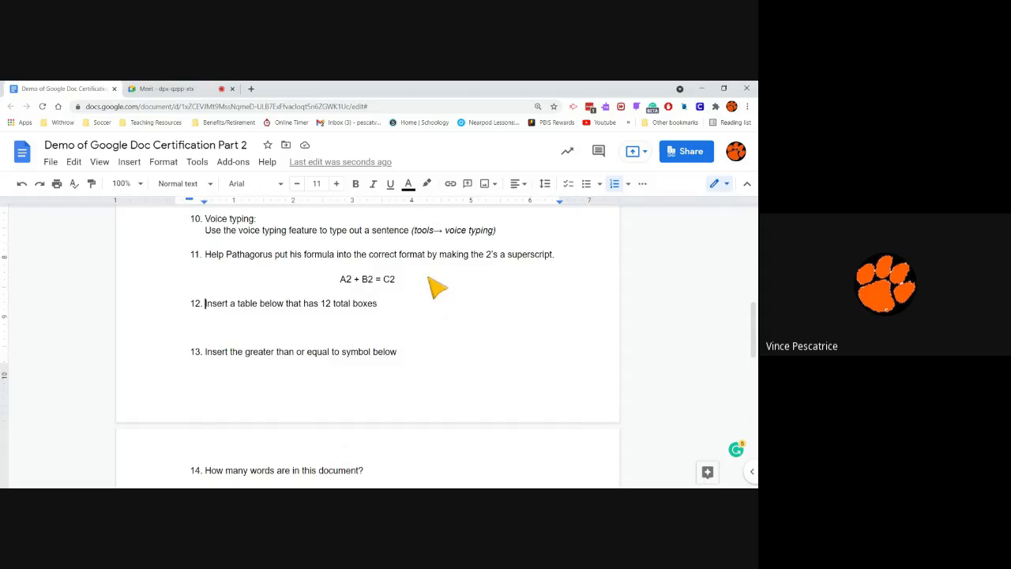
pyautogui.scroll(-1, 483, 288)
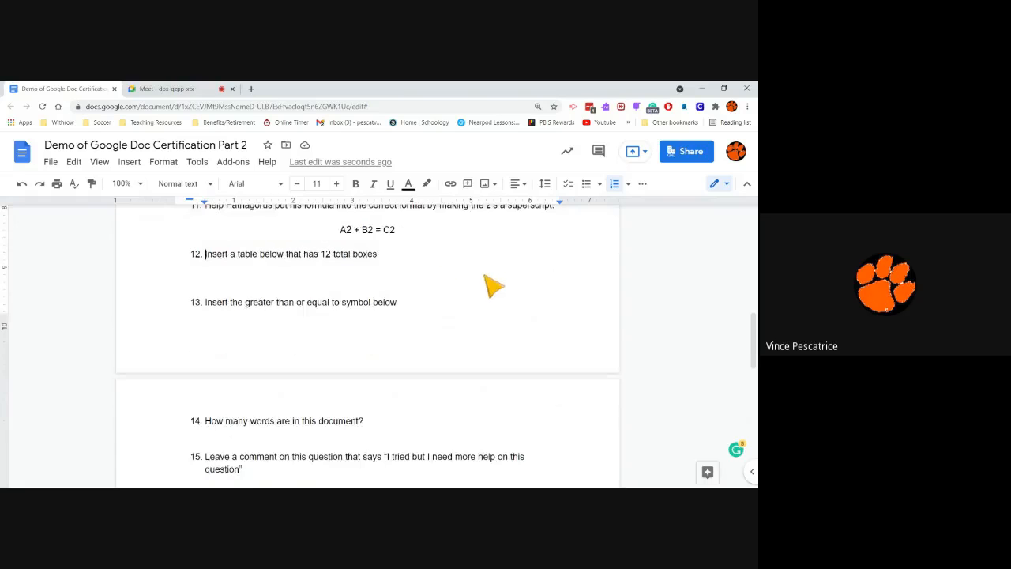
pyautogui.scroll(1, 271, 277)
pyautogui.scroll(-3, 271, 277)
pyautogui.scroll(3, 271, 277)
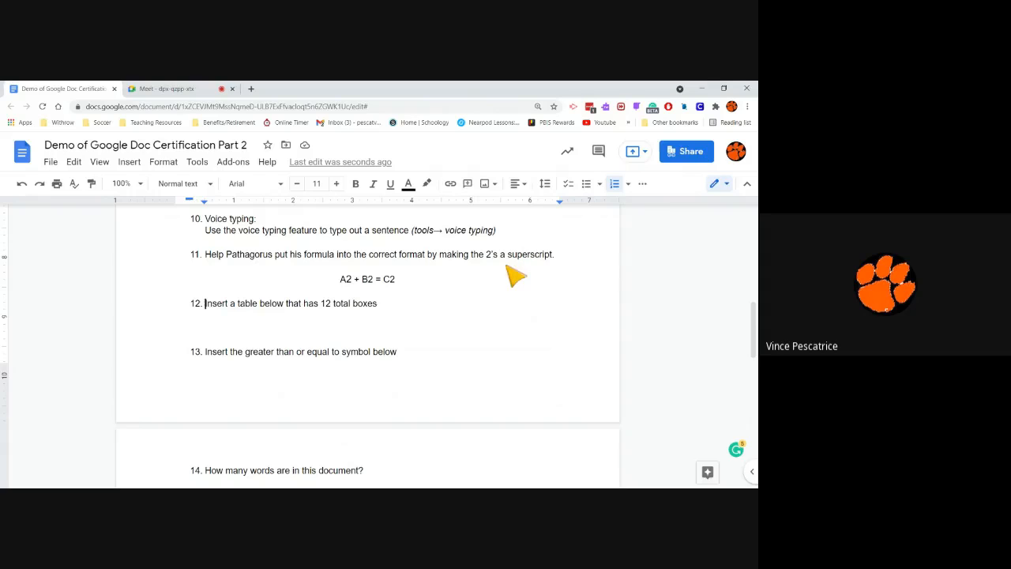
# Format the 2 after A in question 11's formula as superscript.
pyautogui.moveTo(345, 280); pyautogui.dragTo(414, 286)
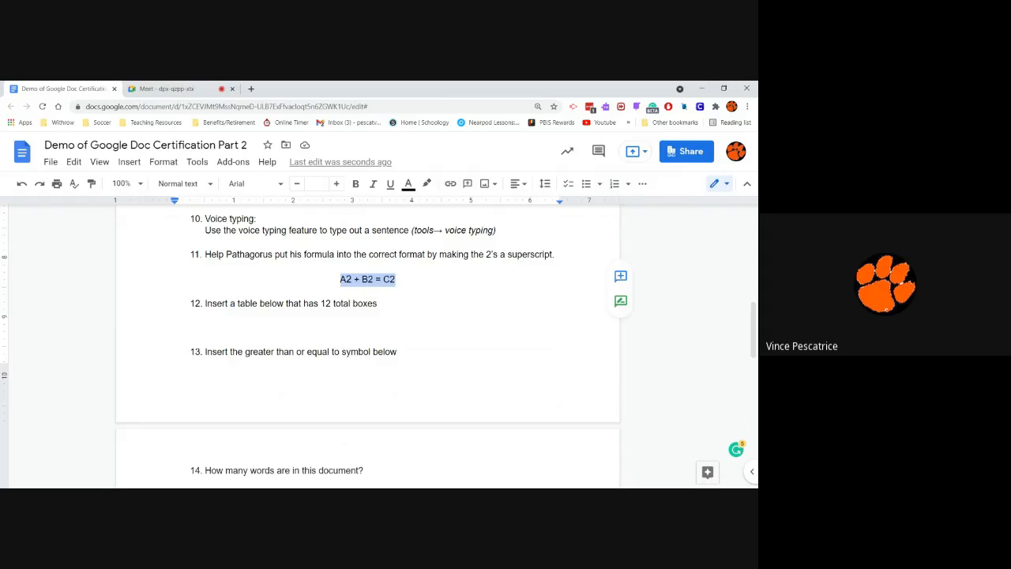
pyautogui.moveTo(389, 279); pyautogui.dragTo(396, 280)
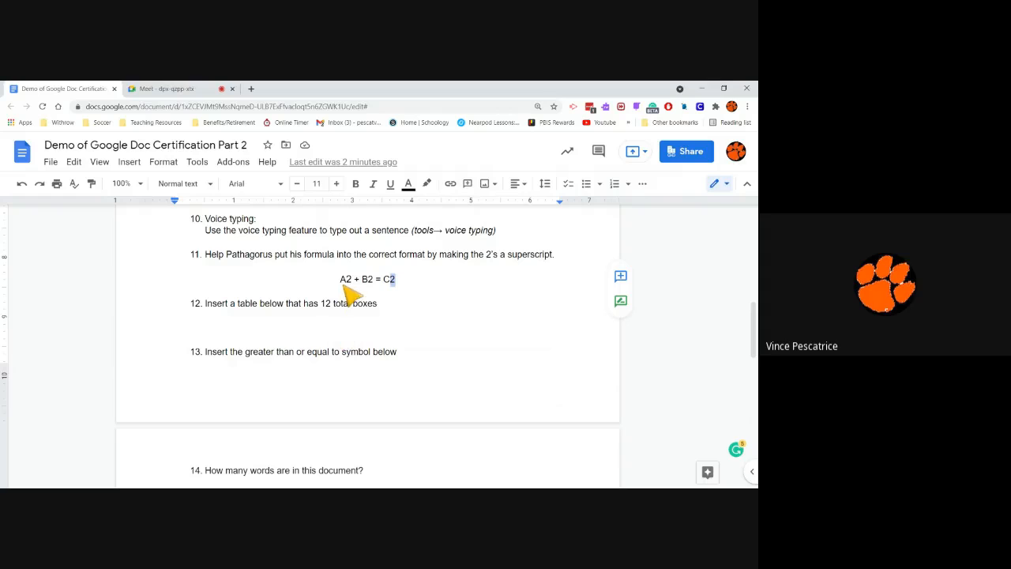
pyautogui.moveTo(345, 282); pyautogui.dragTo(352, 282)
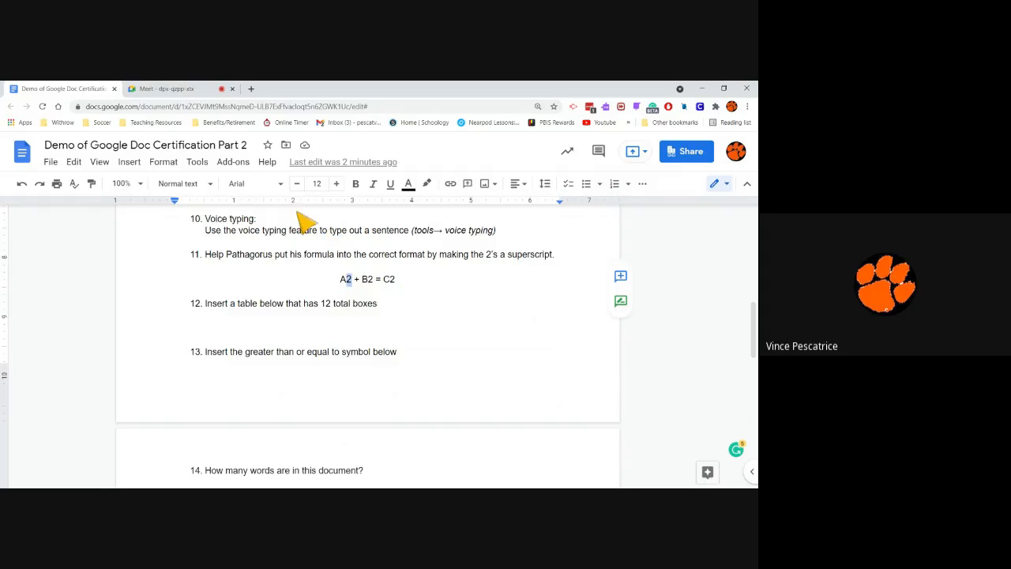
pyautogui.click(166, 162)
pyautogui.moveTo(175, 188)
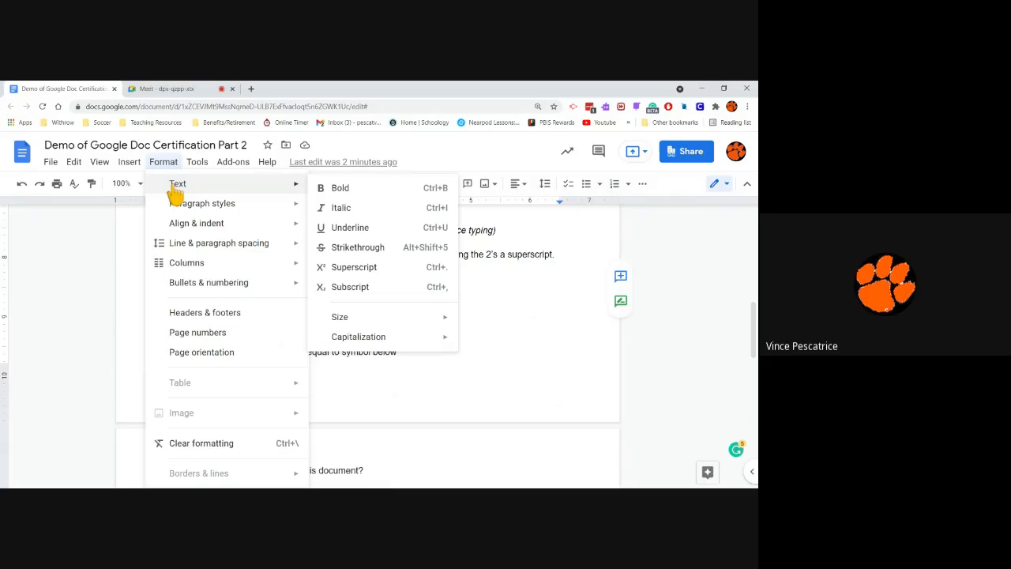
pyautogui.click(376, 270)
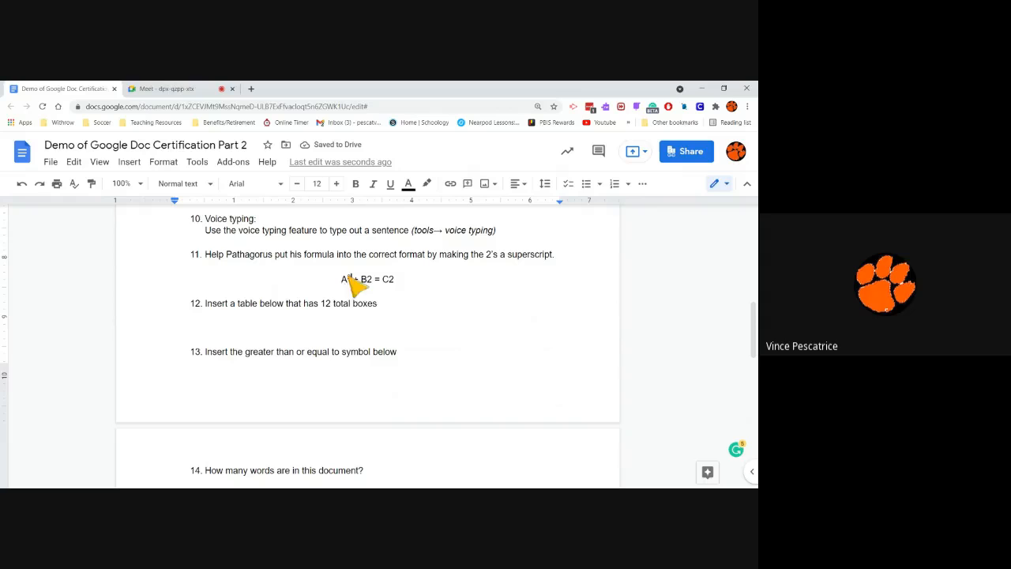
# Enter trial characters directly after the superscript 2 of A, and delete them so that only the 2 remains.
pyautogui.click(350, 276)
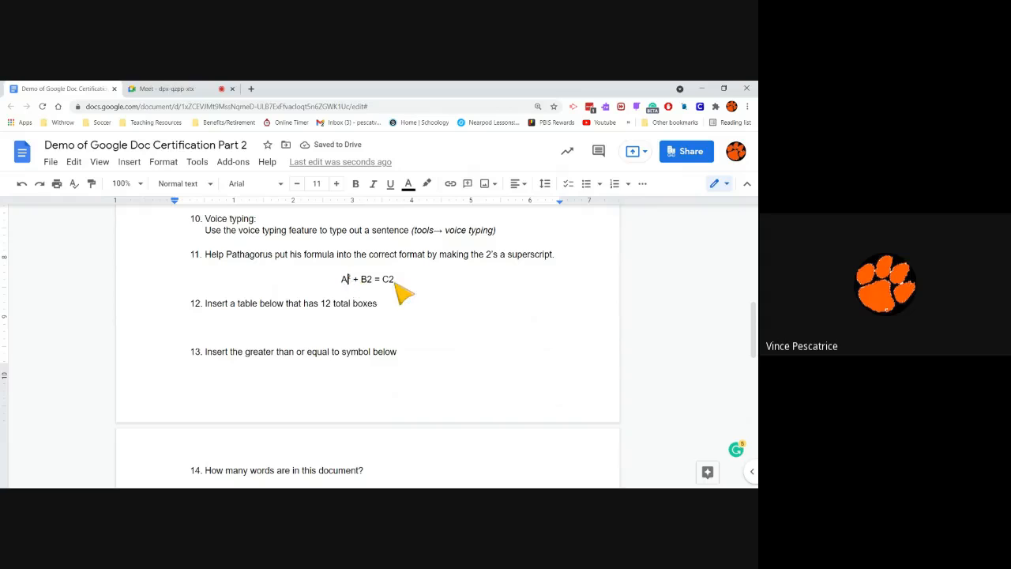
pyautogui.click(351, 279)
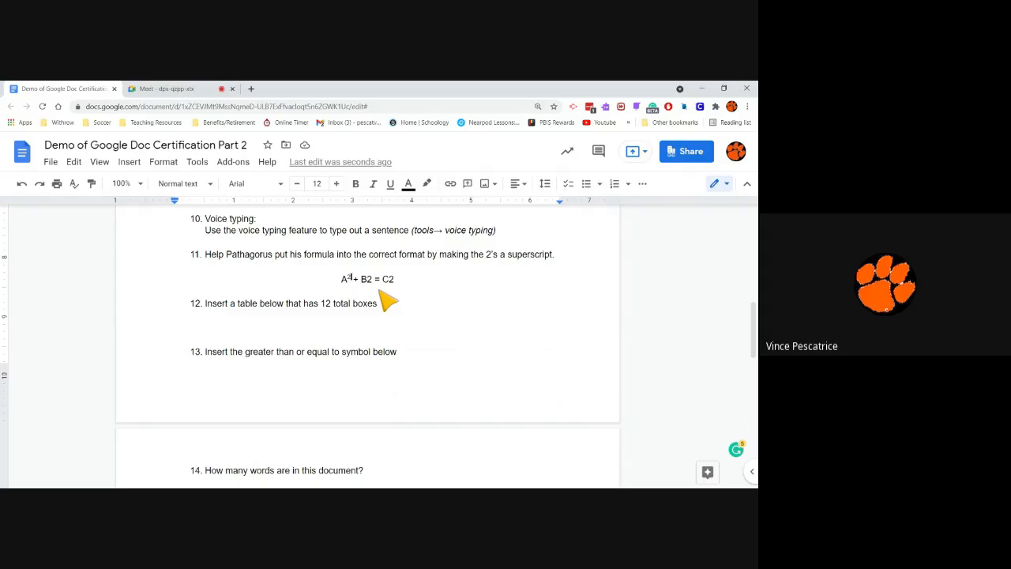
pyautogui.click(164, 162)
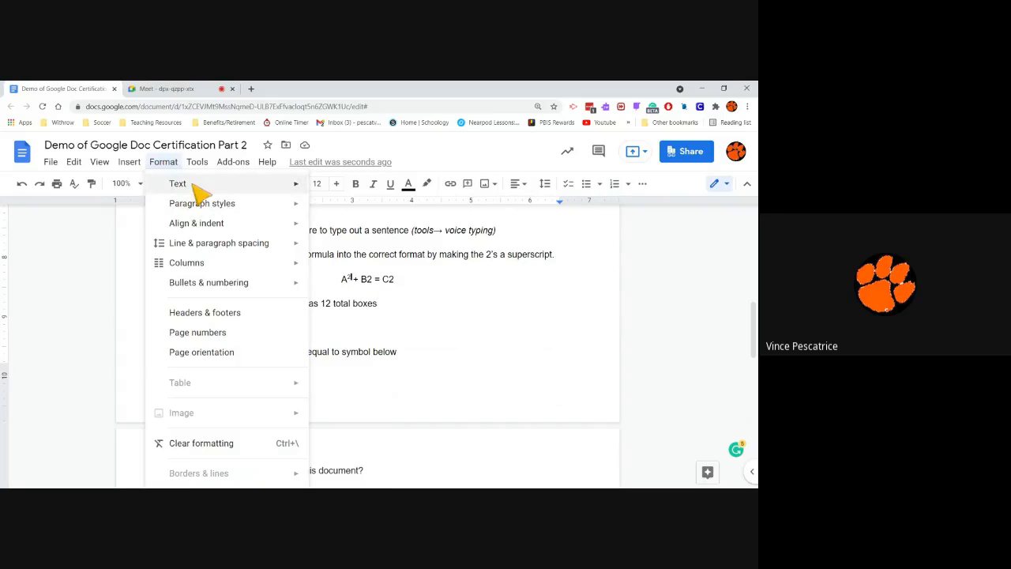
pyautogui.click(518, 265)
pyautogui.click(352, 278)
pyautogui.write('sdasds')
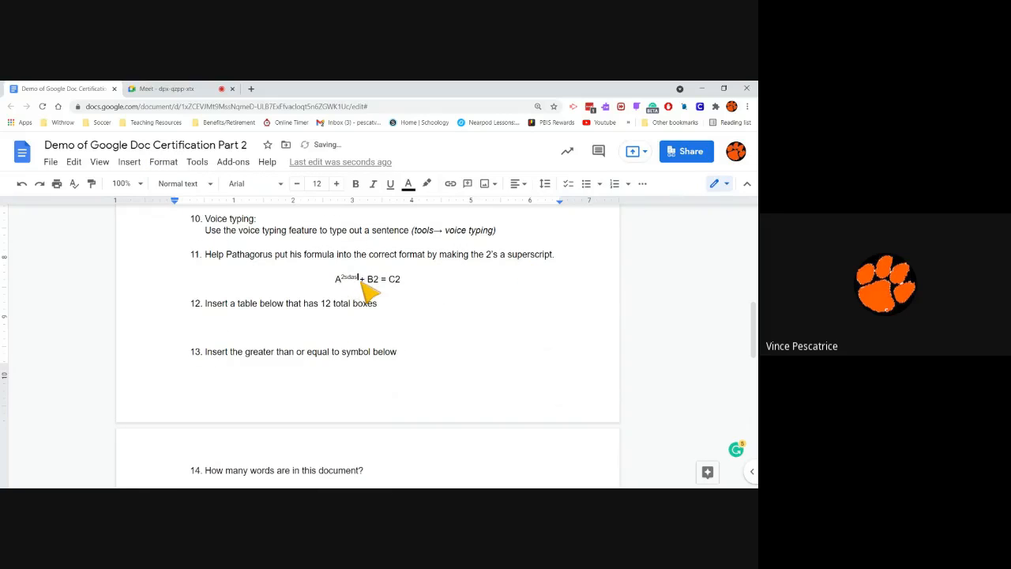
pyautogui.press('BackSpace')
pyautogui.press('BackSpace')
pyautogui.press('BackSpace')
pyautogui.press('BackSpace')
pyautogui.press('BackSpace')
pyautogui.press('BackSpace')
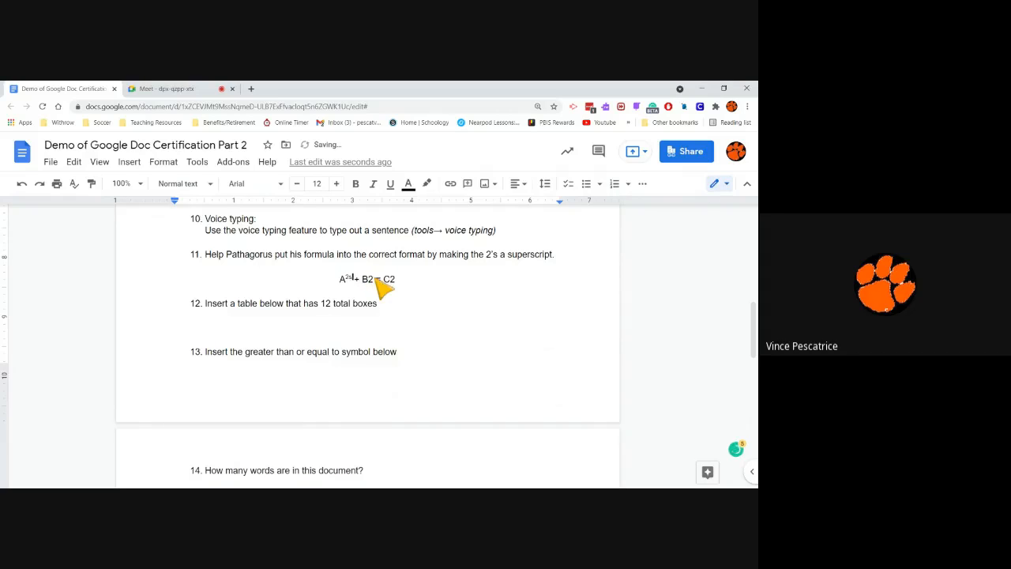
pyautogui.press('BackSpace')
pyautogui.write('2')
# Turn off superscript after the exponent of A, enter "xxxxx" as regular text, and delete it.
pyautogui.click(164, 162)
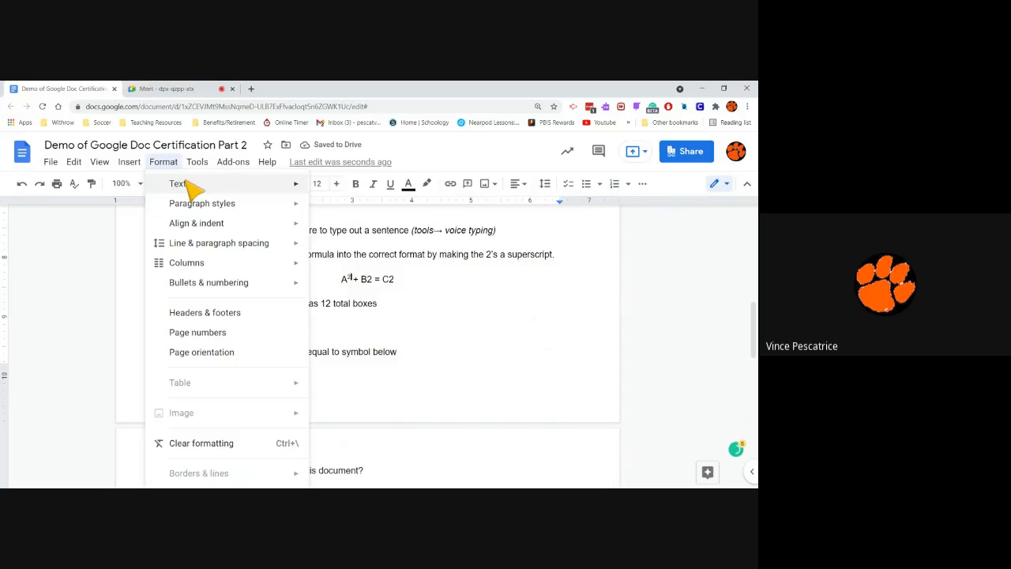
pyautogui.moveTo(193, 185)
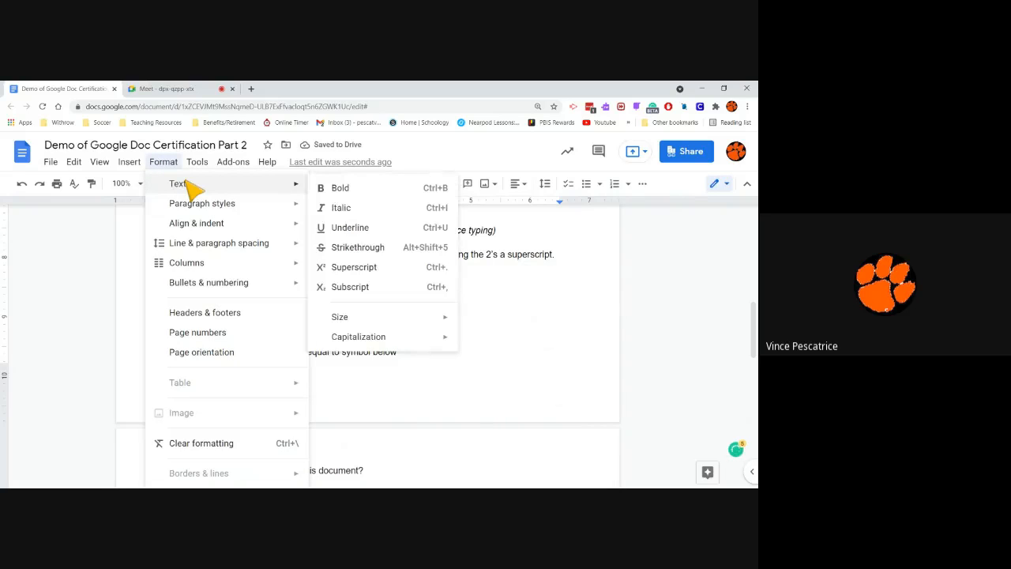
pyautogui.click(354, 267)
pyautogui.write('xxxxx + B2 = C2')
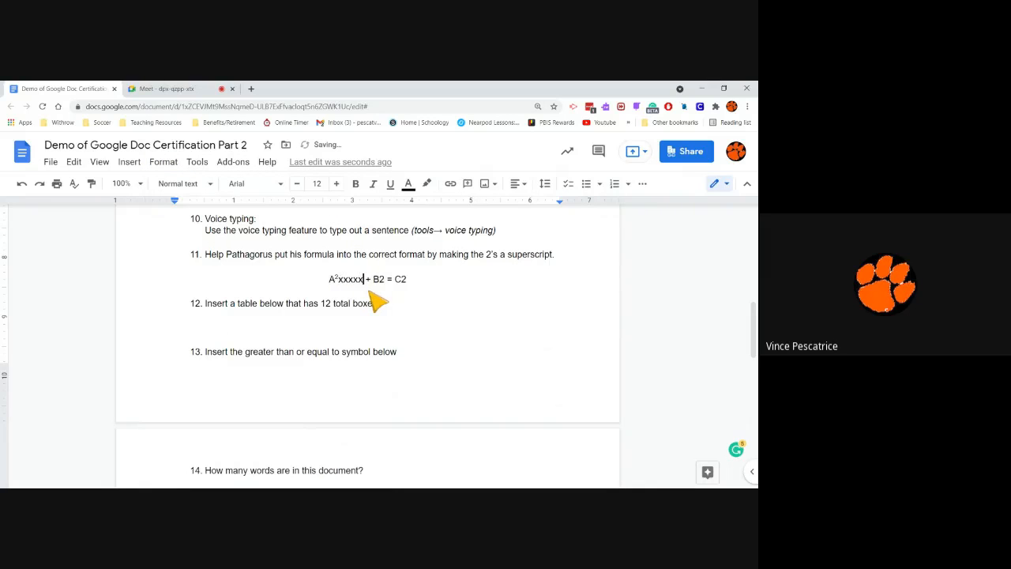
pyautogui.press('BackSpace')
pyautogui.press('BackSpace')
pyautogui.press('BackSpace')
pyautogui.press('BackSpace')
pyautogui.press('BackSpace')
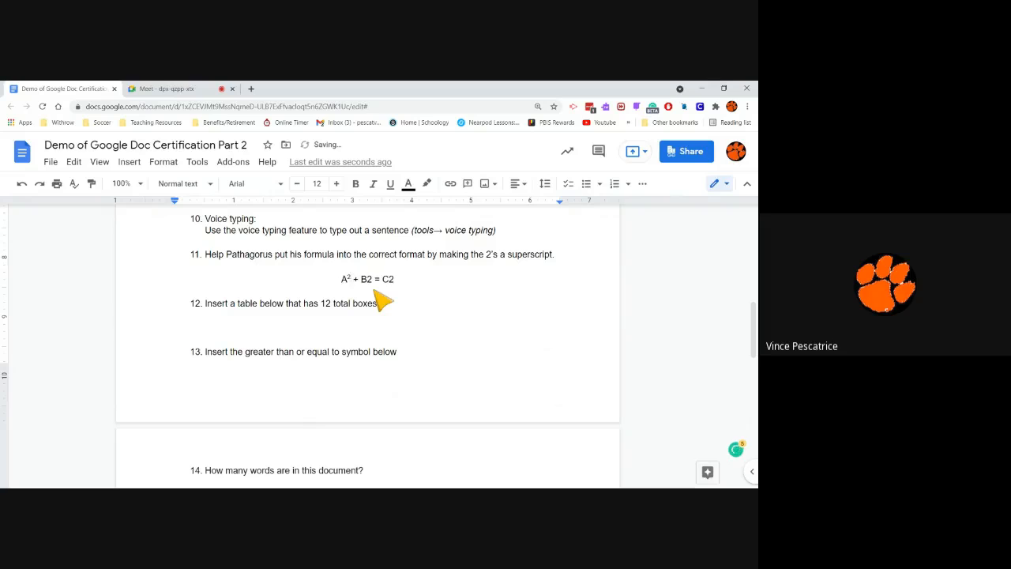
# Format the 2 after B and the 2 after C in question 11's formula as superscript.
pyautogui.moveTo(369, 280); pyautogui.dragTo(375, 279)
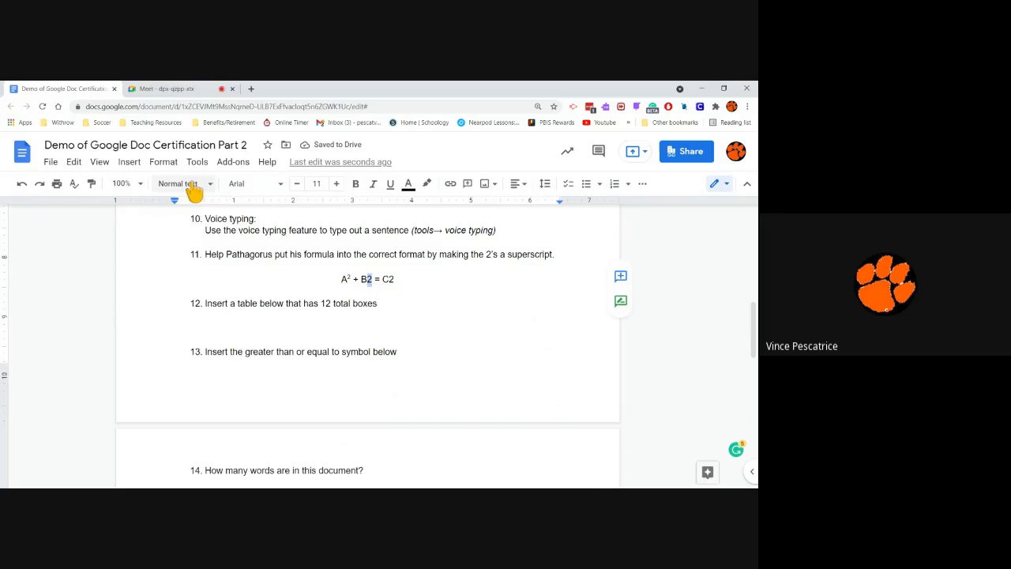
pyautogui.click(163, 161)
pyautogui.moveTo(181, 184)
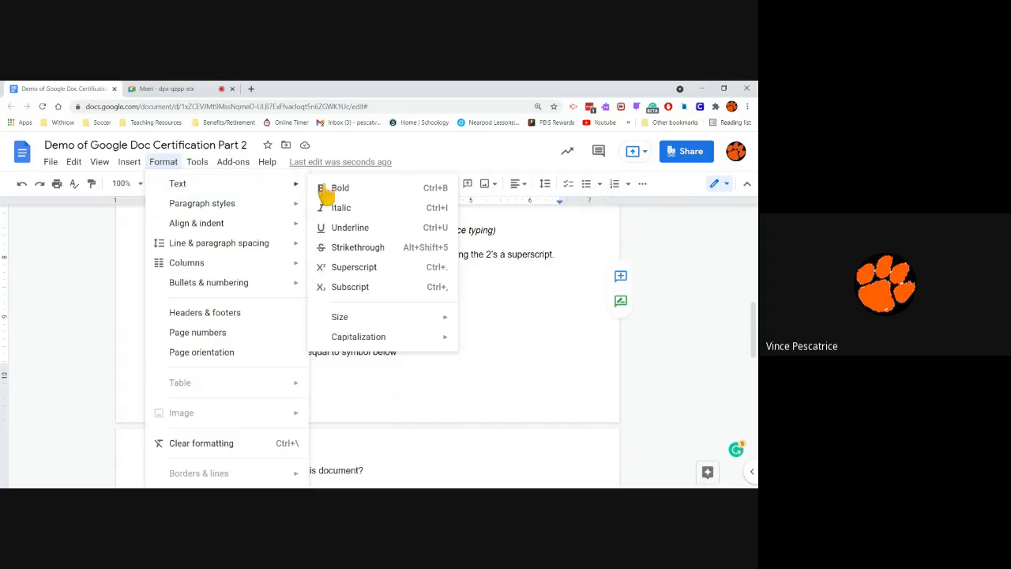
pyautogui.click(389, 271)
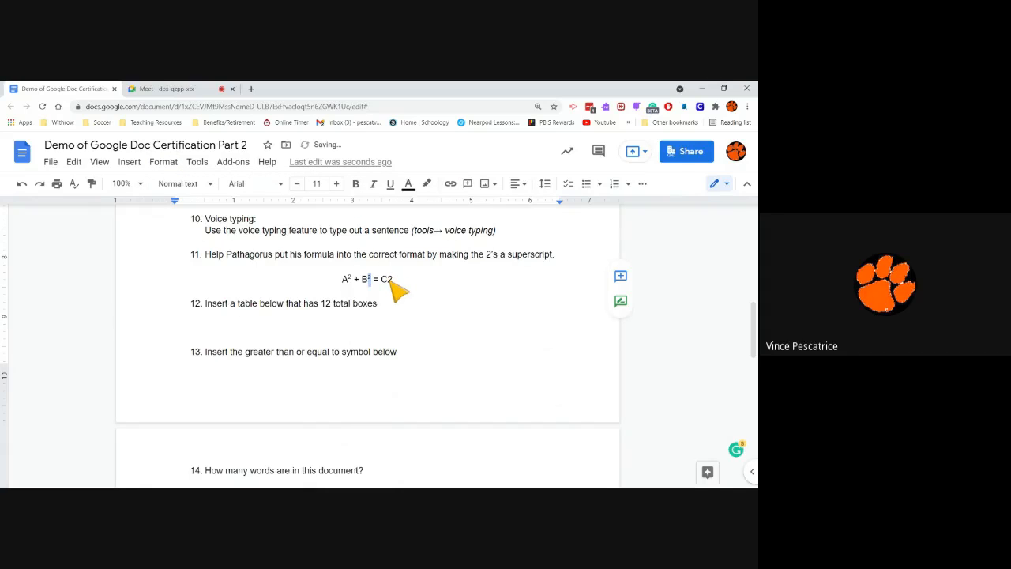
pyautogui.moveTo(393, 280); pyautogui.dragTo(386, 281)
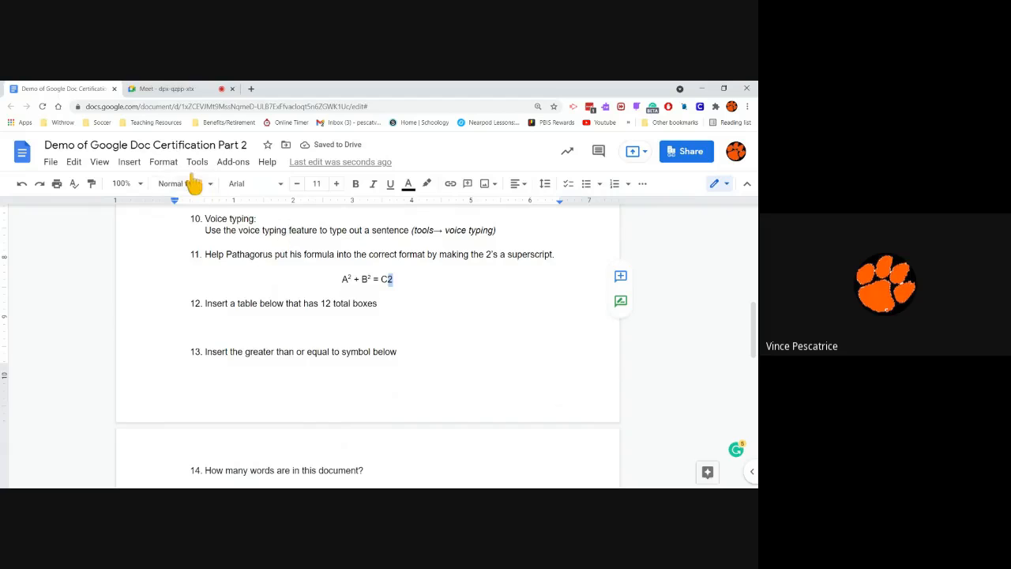
pyautogui.click(164, 161)
pyautogui.moveTo(180, 183)
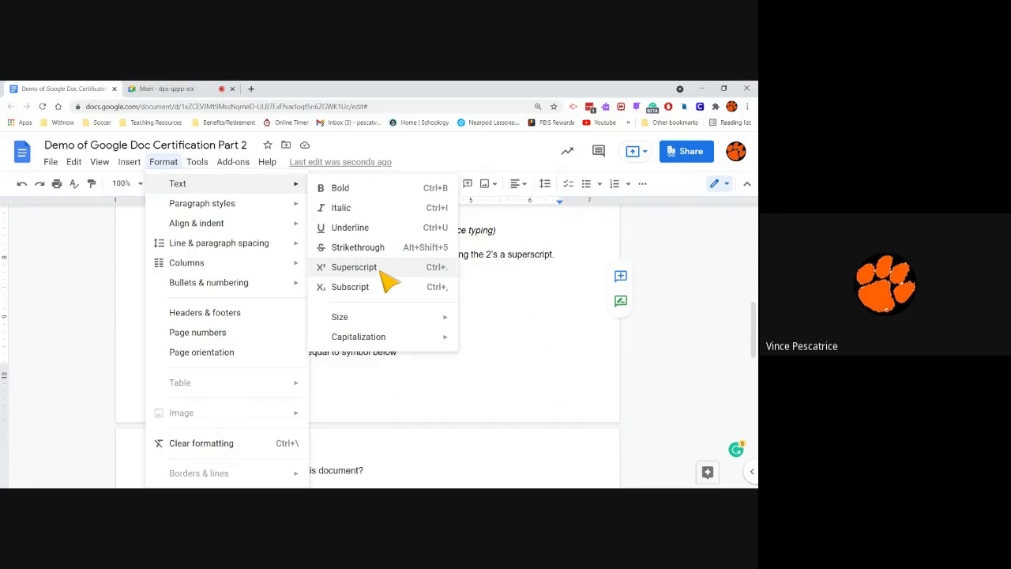
pyautogui.click(353, 267)
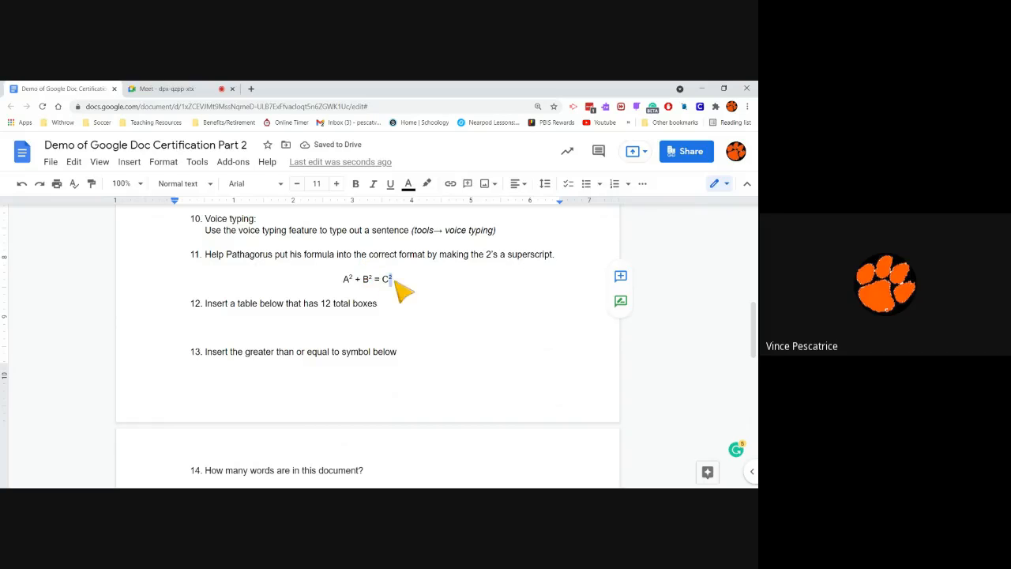
# Try subscript on the 2 after C, and restore it to superscript.
pyautogui.click(163, 161)
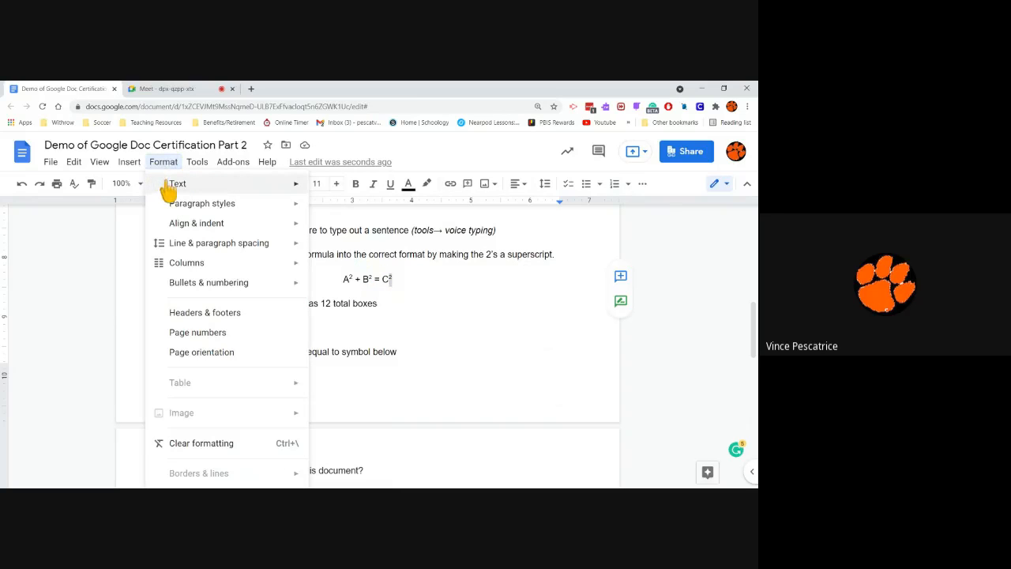
pyautogui.moveTo(175, 195)
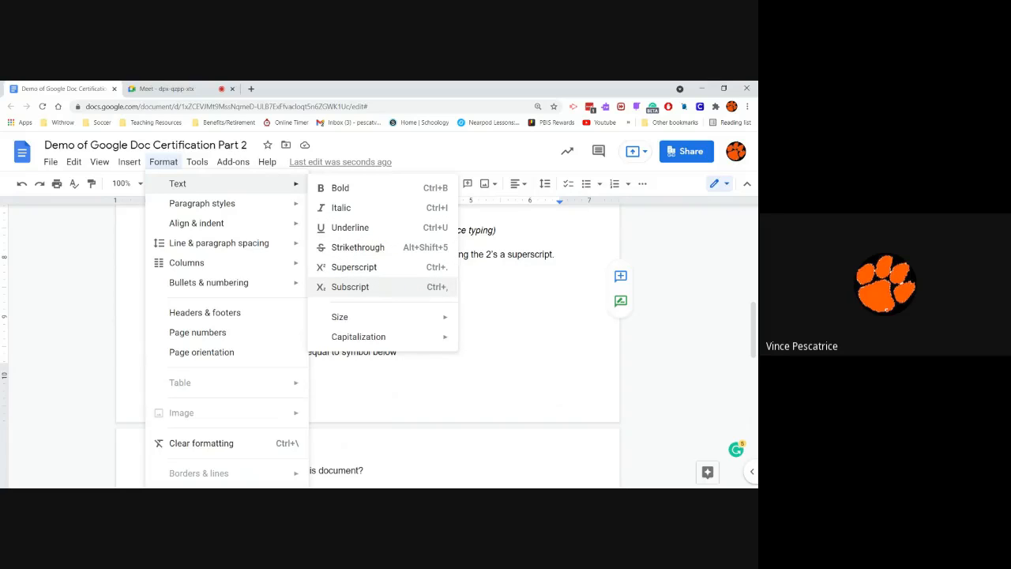
pyautogui.click(385, 287)
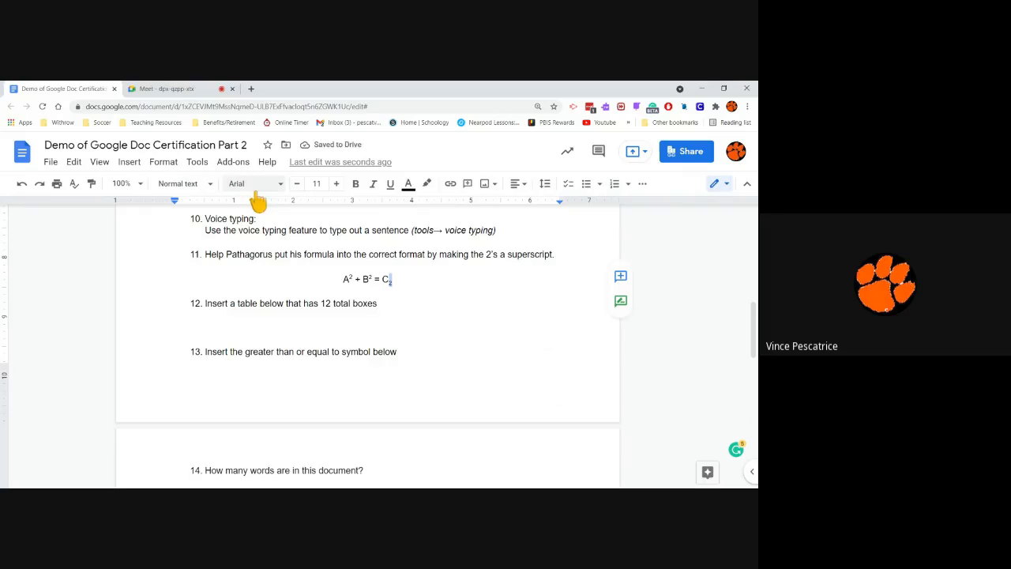
pyautogui.hotkey('ctrl', '.')
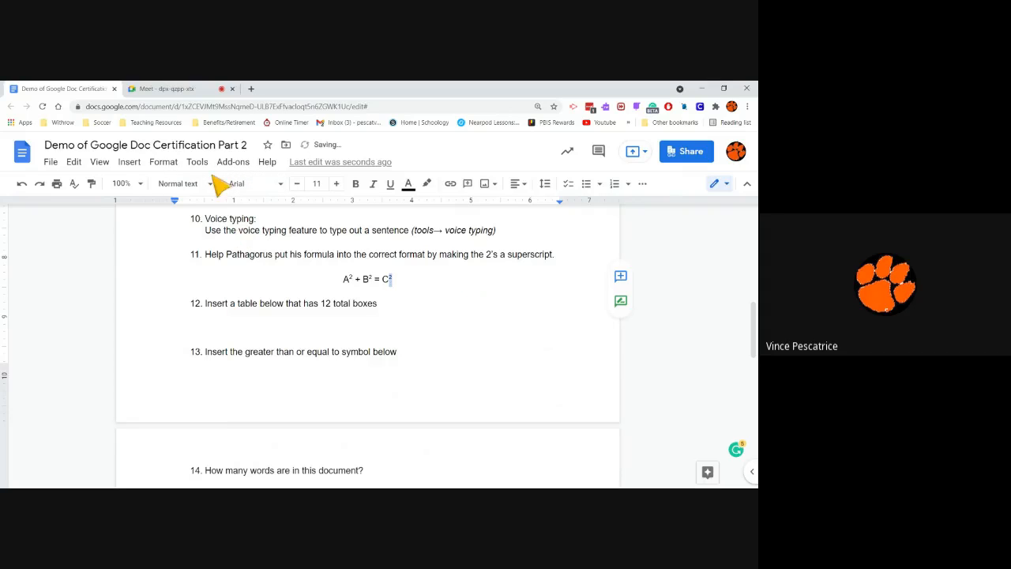
pyautogui.click(164, 162)
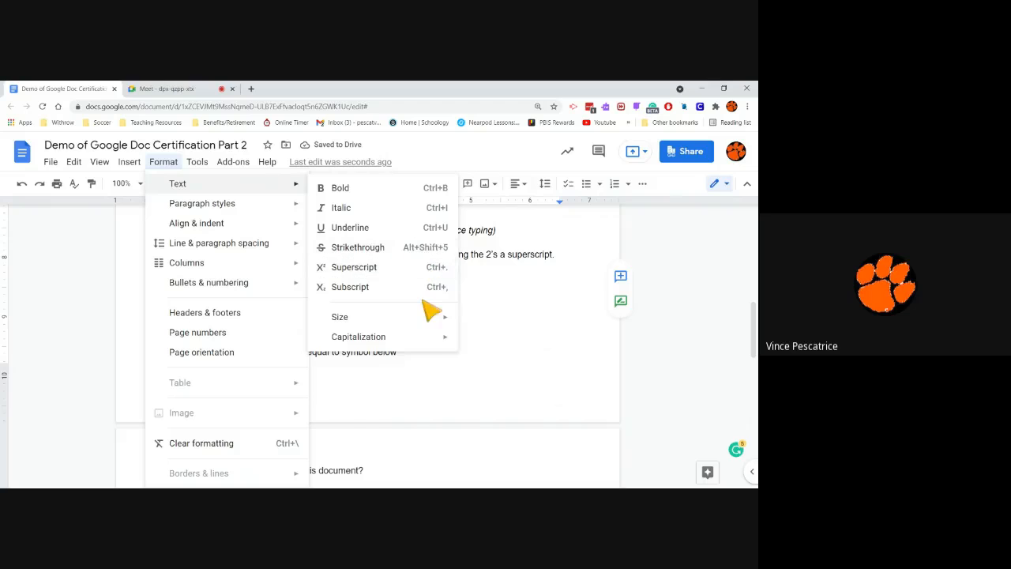
pyautogui.moveTo(429, 320)
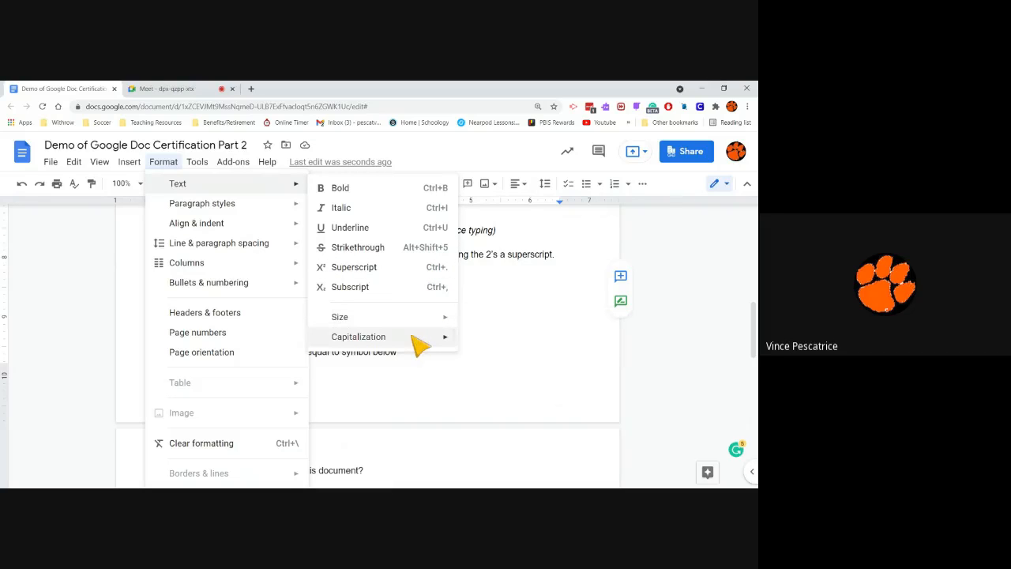
pyautogui.moveTo(419, 344)
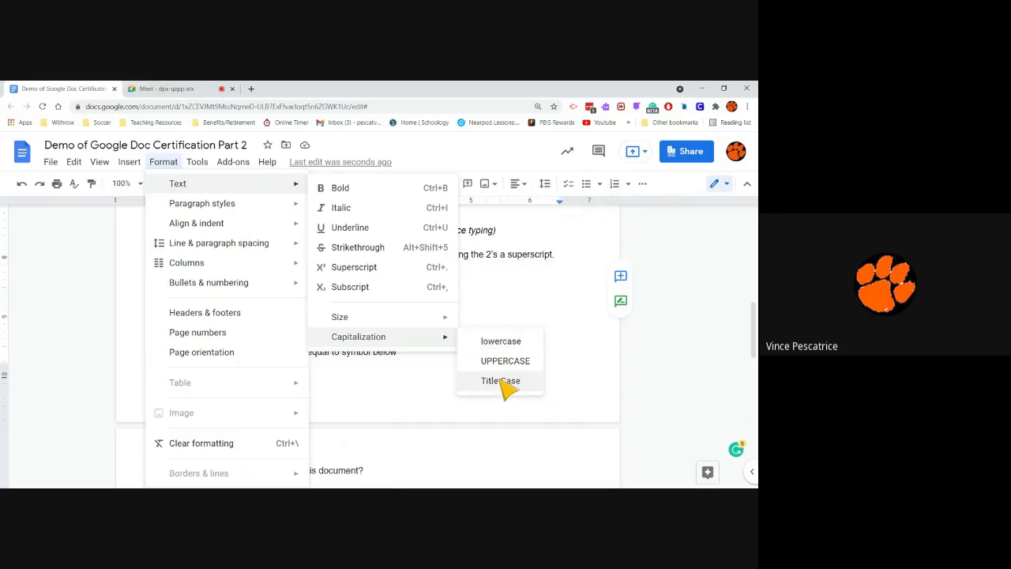
pyautogui.click(494, 302)
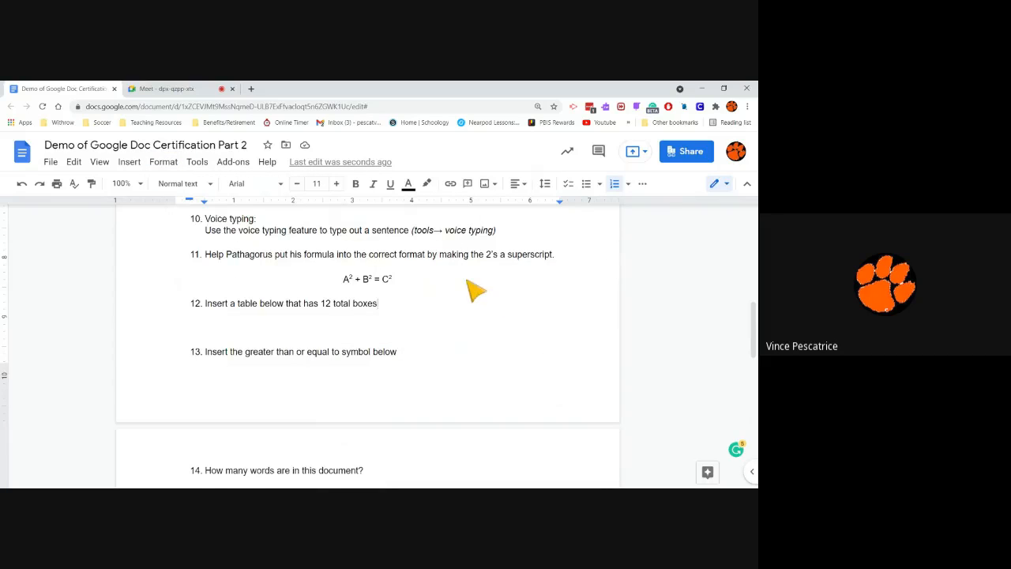
# Insert a table 3 columns wide and 4 rows high on the blank line below question 12.
pyautogui.scroll(-1, 411, 297)
pyautogui.click(328, 281)
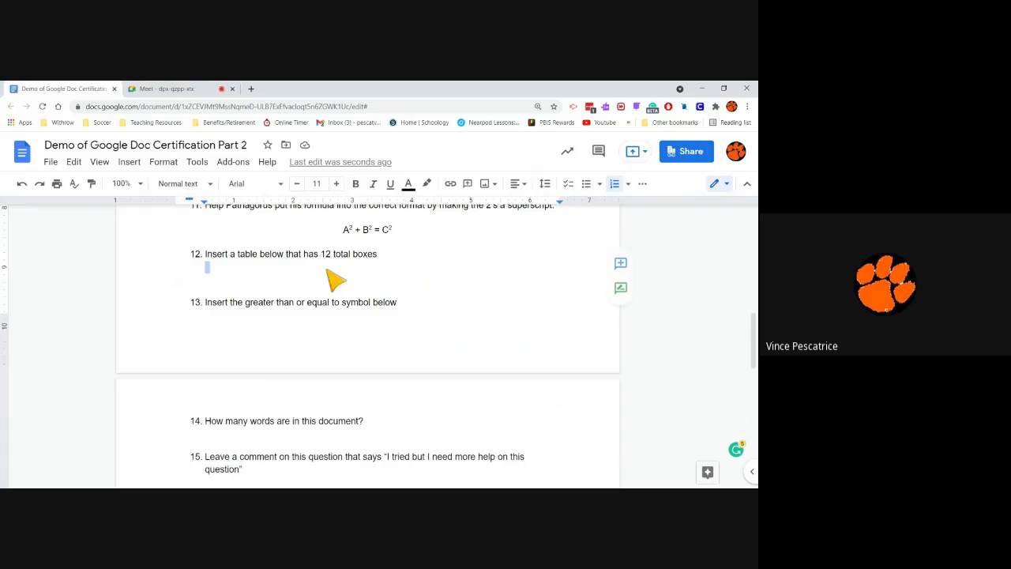
pyautogui.click(286, 268)
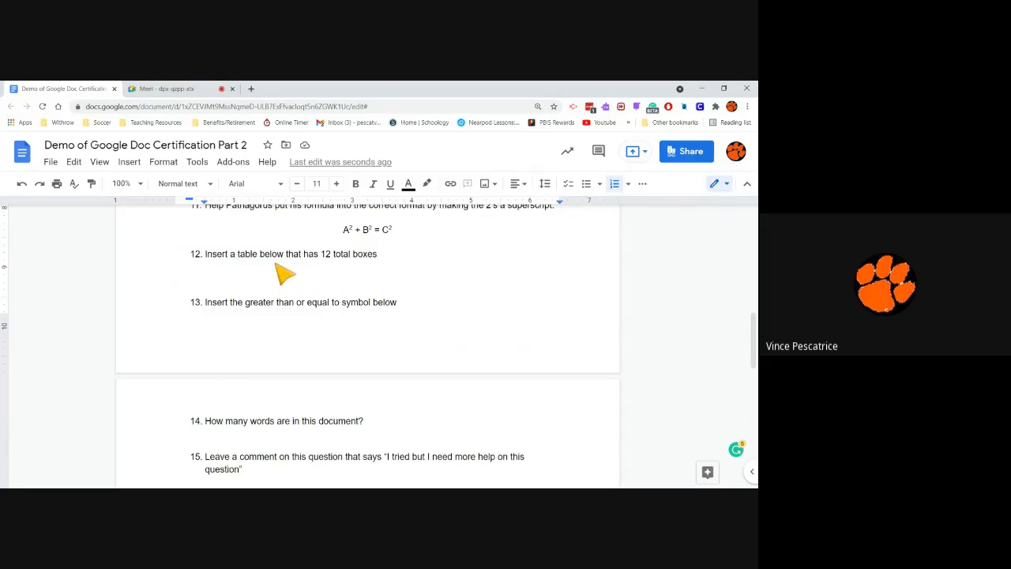
pyautogui.doubleClick(217, 254)
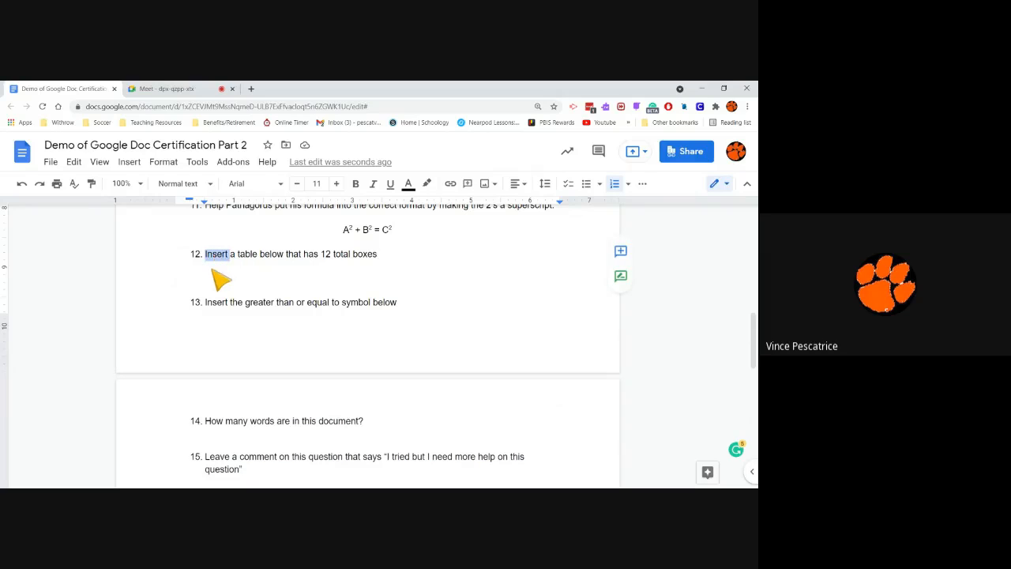
pyautogui.click(211, 271)
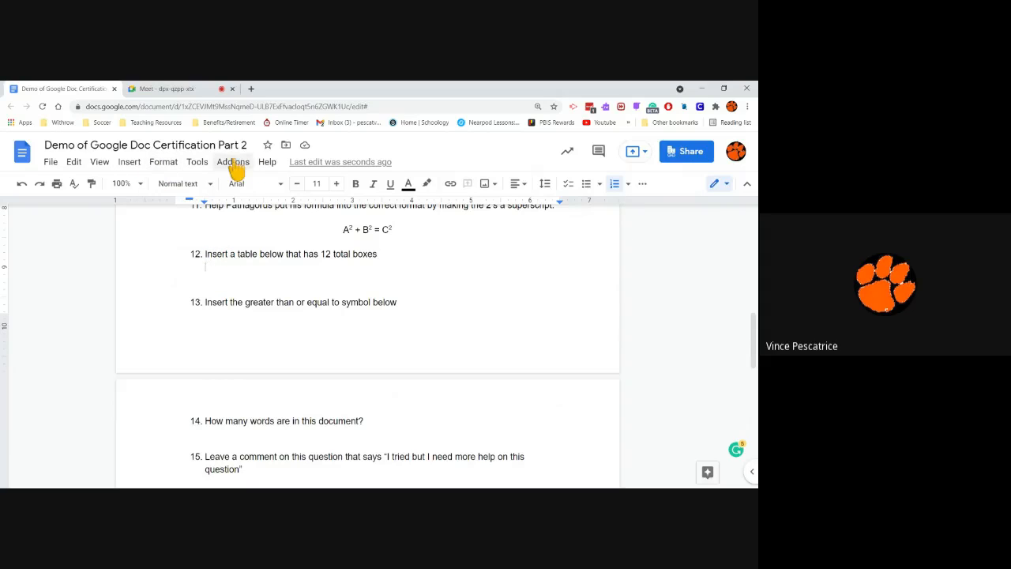
pyautogui.click(130, 163)
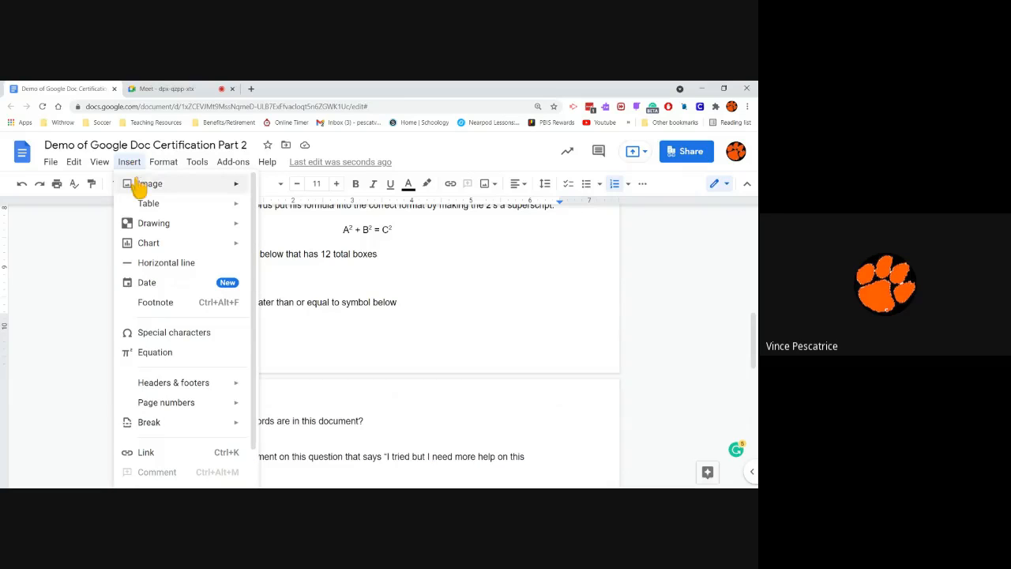
pyautogui.moveTo(175, 229)
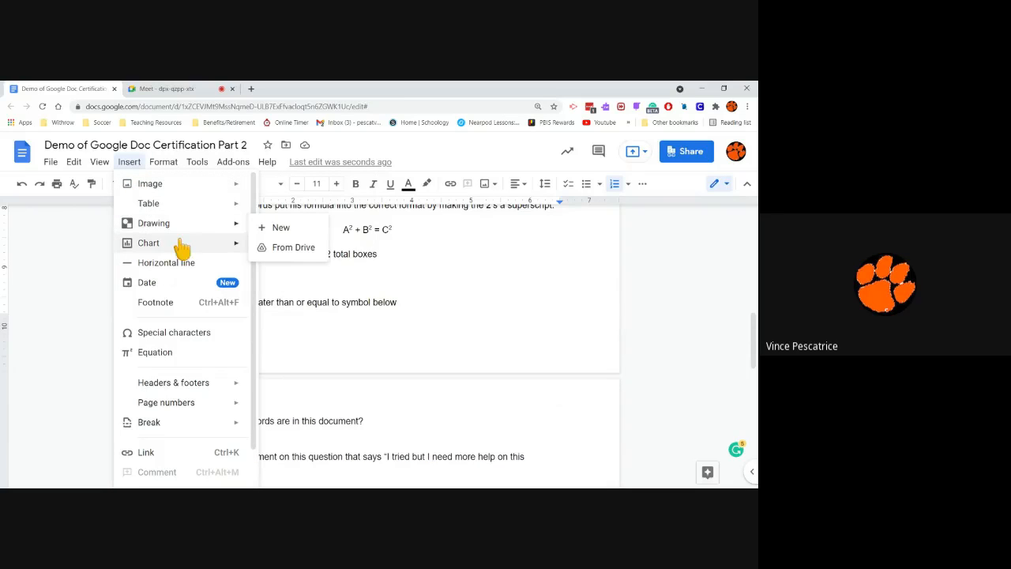
pyautogui.moveTo(183, 253)
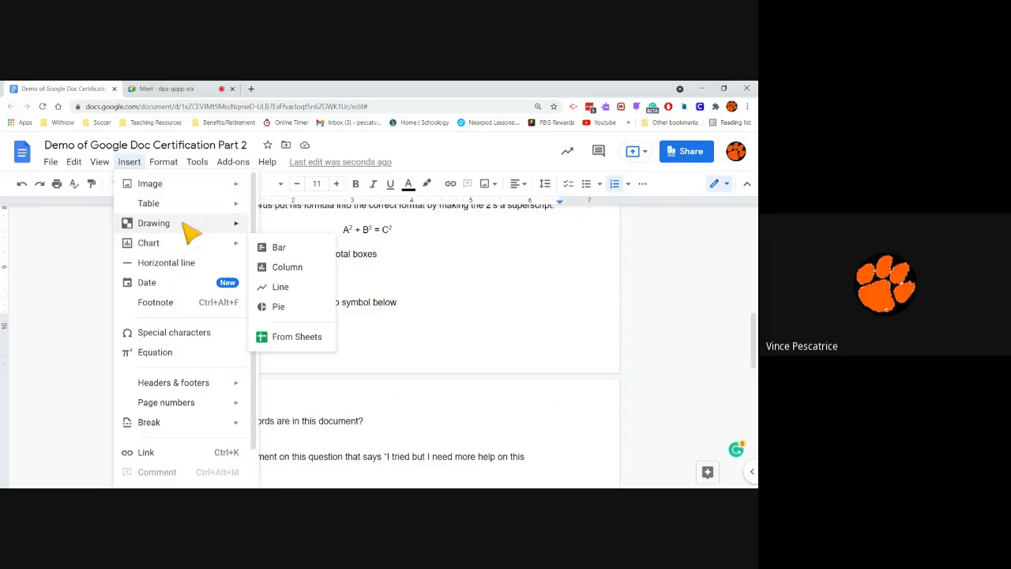
pyautogui.moveTo(192, 206)
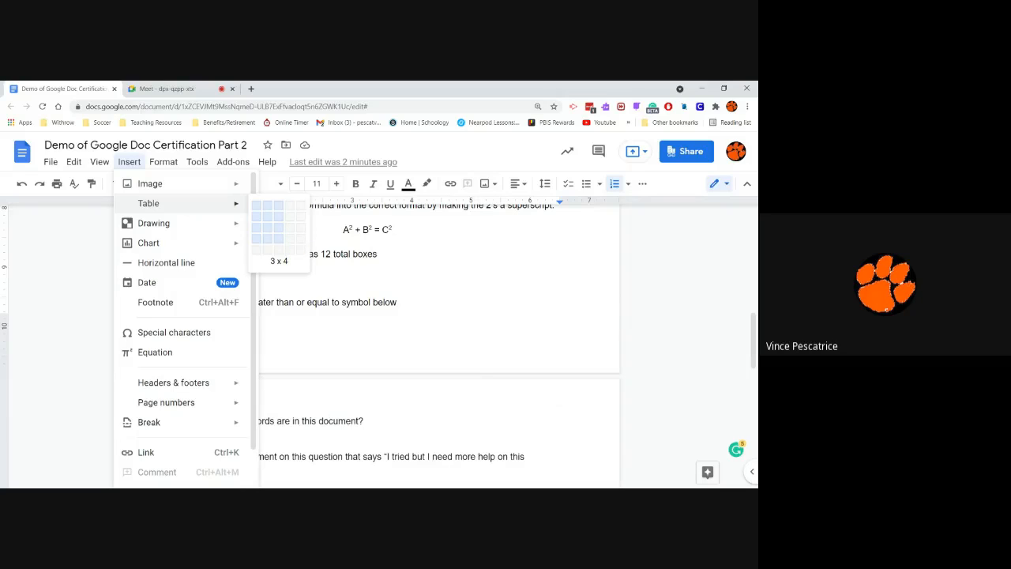
pyautogui.click(281, 240)
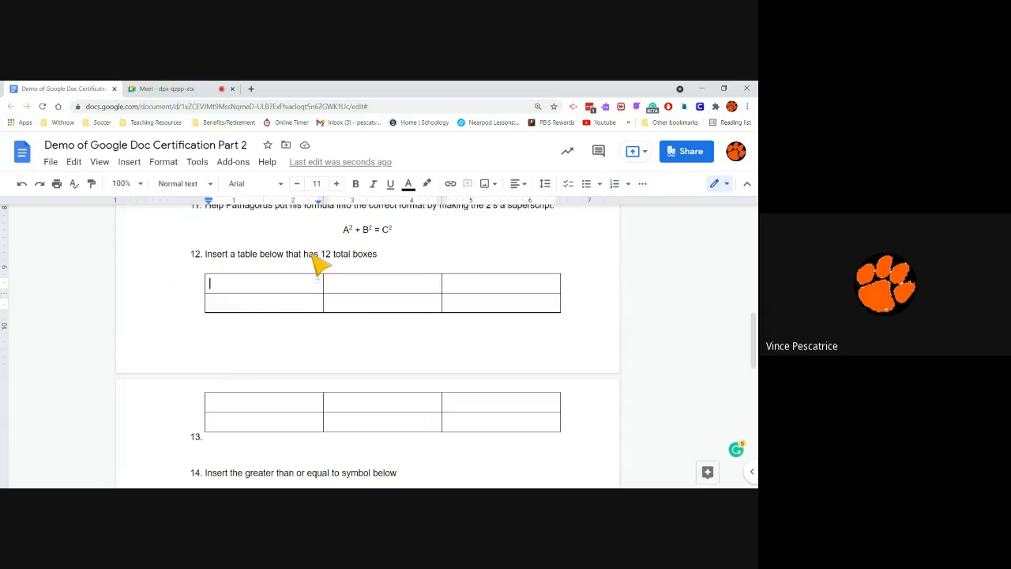
# Remove the empty numbered item below the table and the extra blank space there.
pyautogui.scroll(-1, 294, 283)
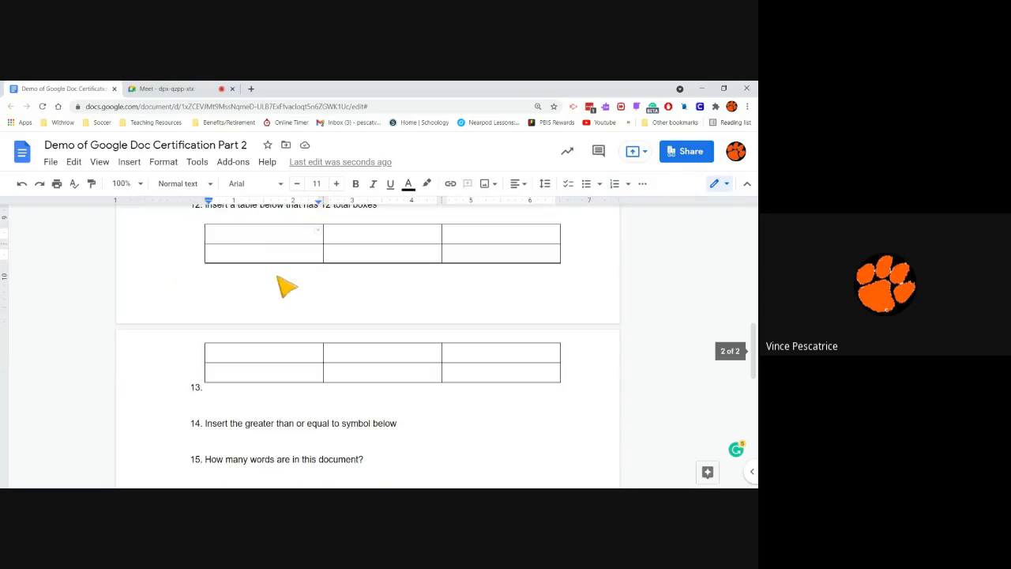
pyautogui.click(218, 390)
pyautogui.press('BackSpace')
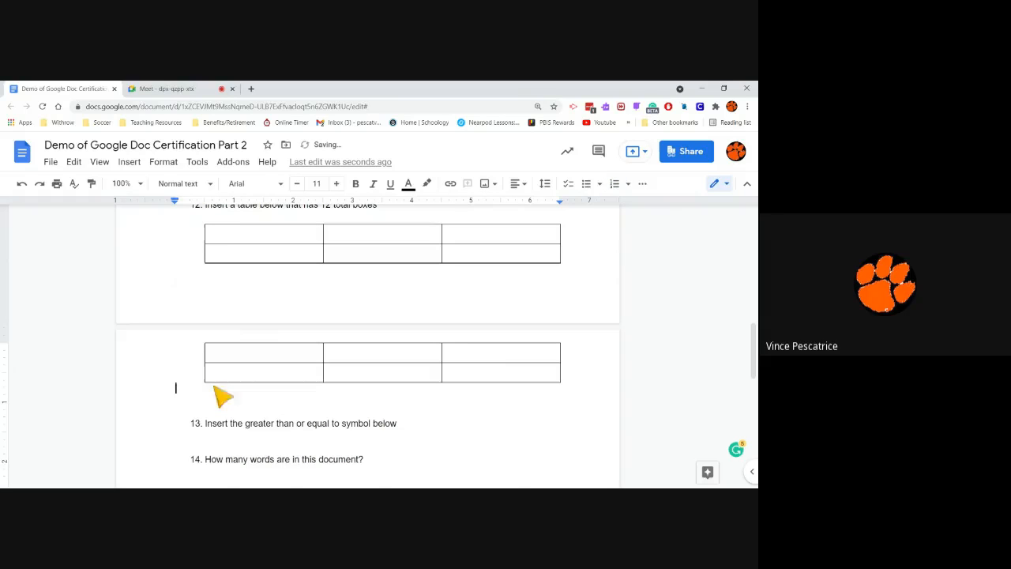
pyautogui.press('BackSpace')
pyautogui.scroll(1, 225, 391)
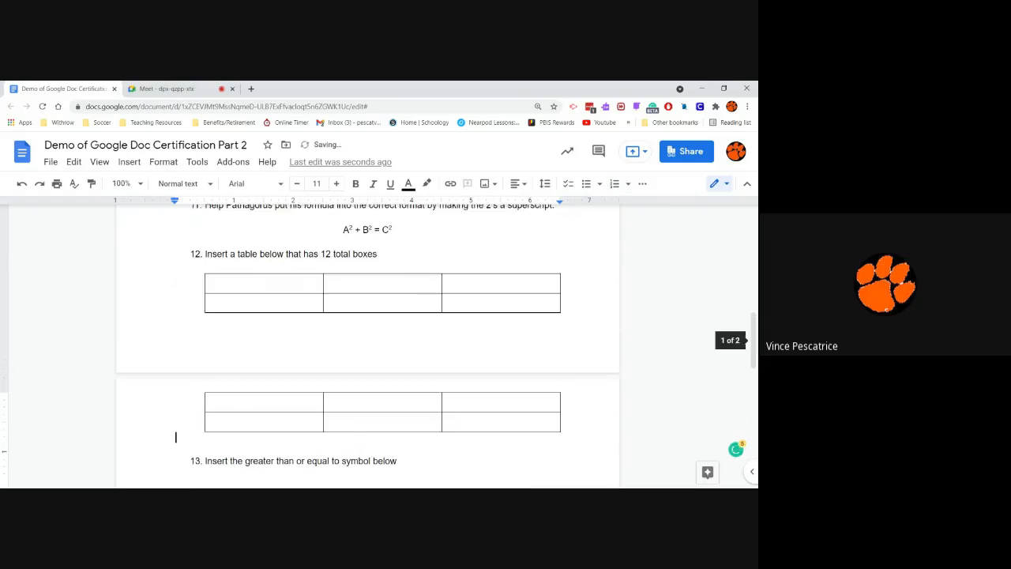
# Enter "> <" as trial text on the line below question 13, and delete it.
pyautogui.scroll(-2, 379, 350)
pyautogui.click(340, 382)
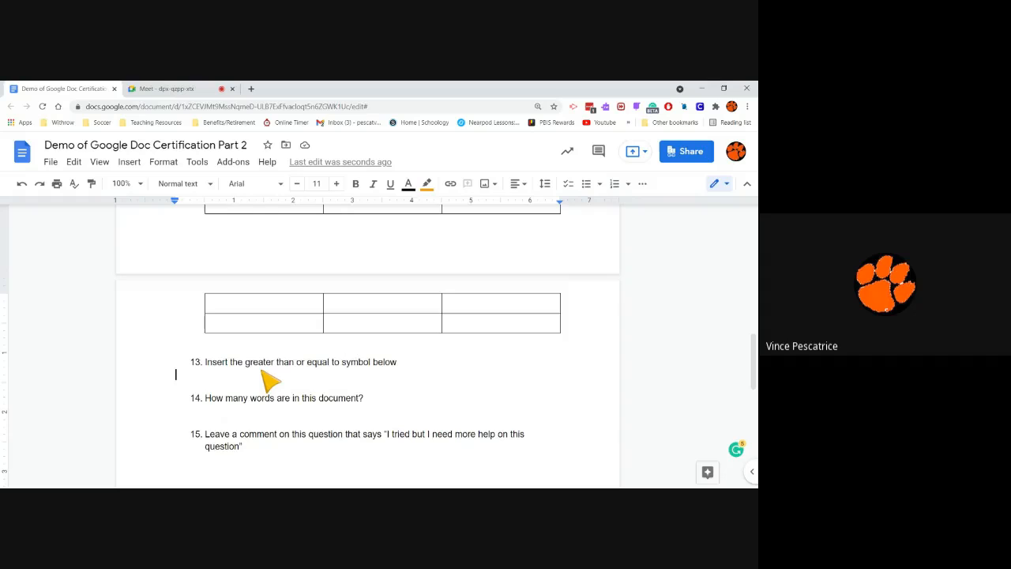
pyautogui.write('> <')
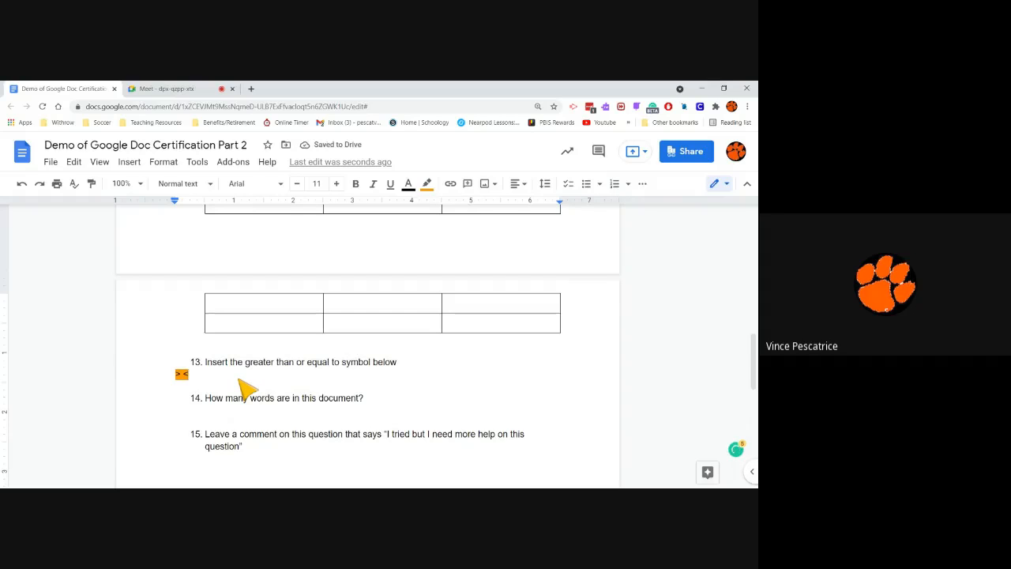
pyautogui.press('BackSpace')
pyautogui.press('BackSpace')
pyautogui.press('BackSpace')
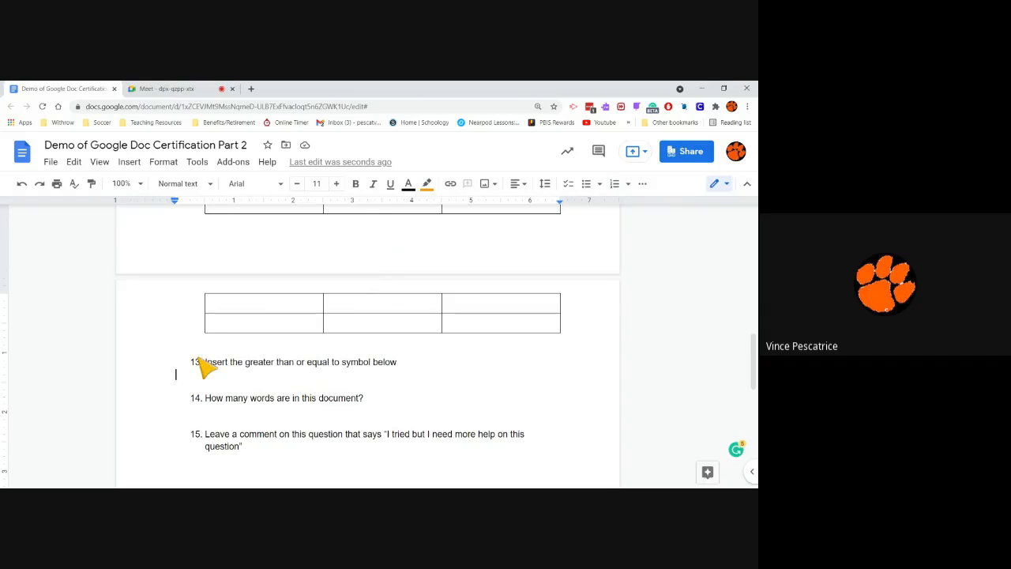
# Open the special characters picker for the line below question 13, and try the Game Pieces set before choosing Math.
pyautogui.click(130, 164)
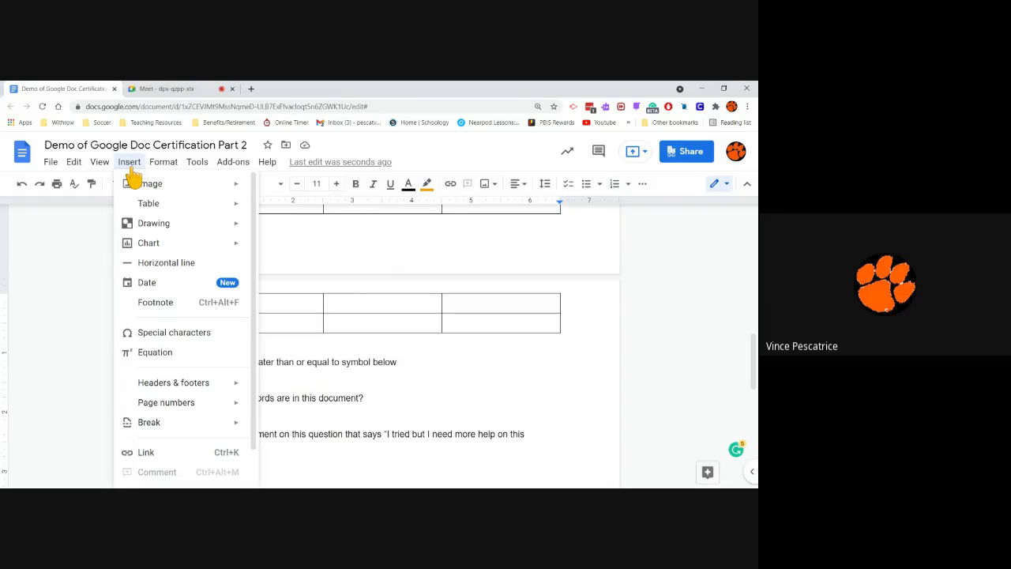
pyautogui.click(224, 338)
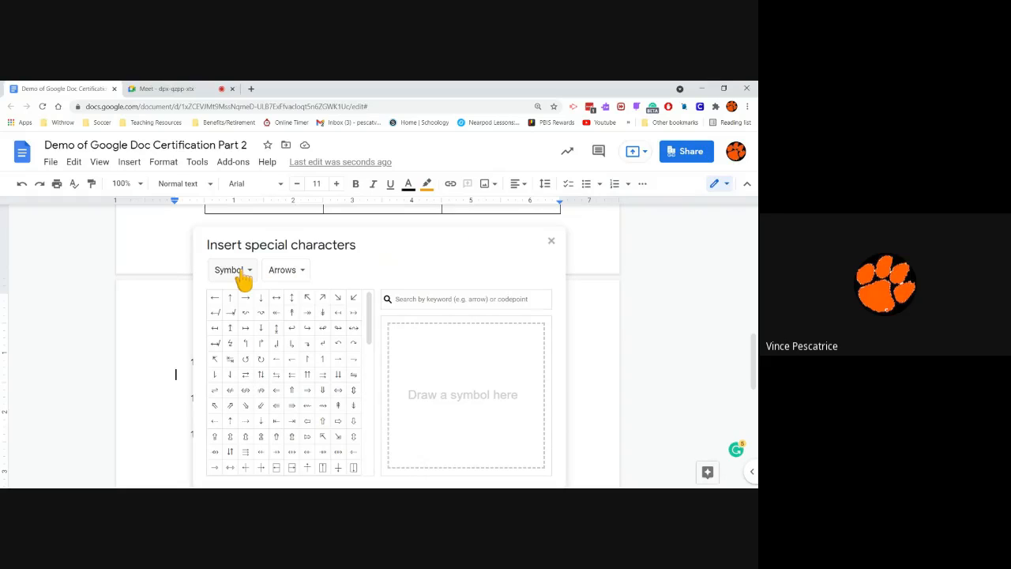
pyautogui.click(282, 269)
pyautogui.click(271, 284)
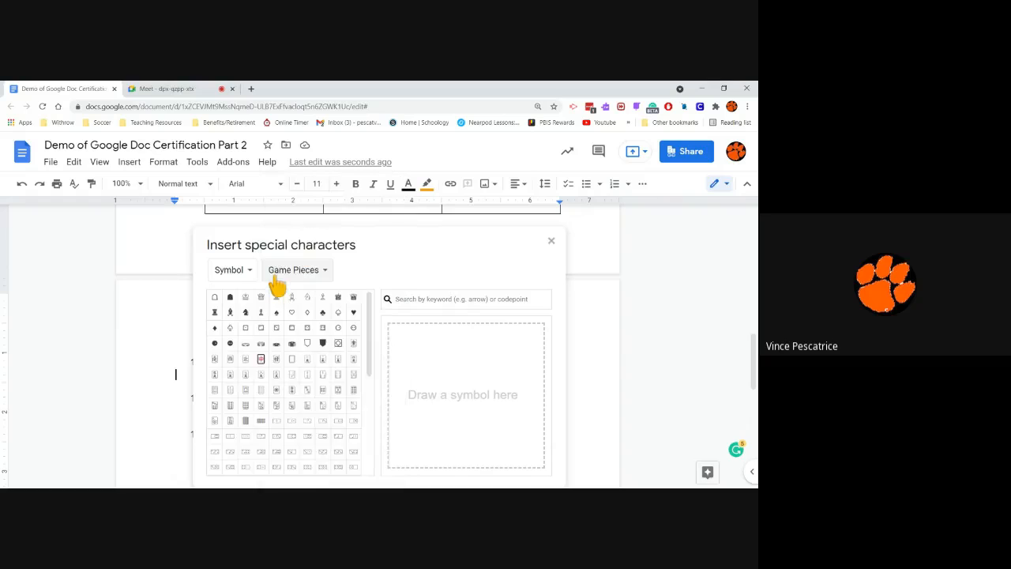
pyautogui.click(277, 281)
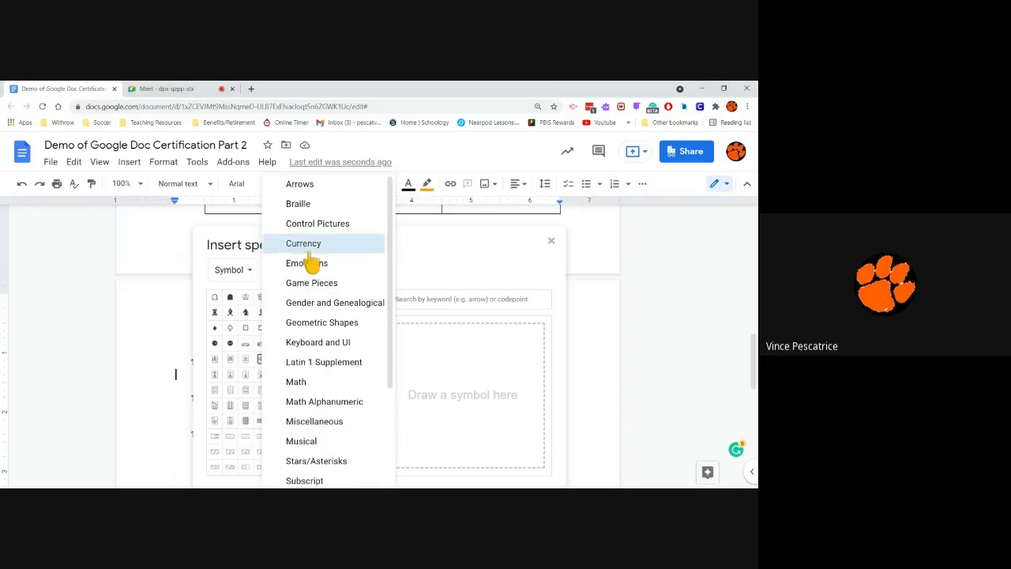
pyautogui.click(301, 385)
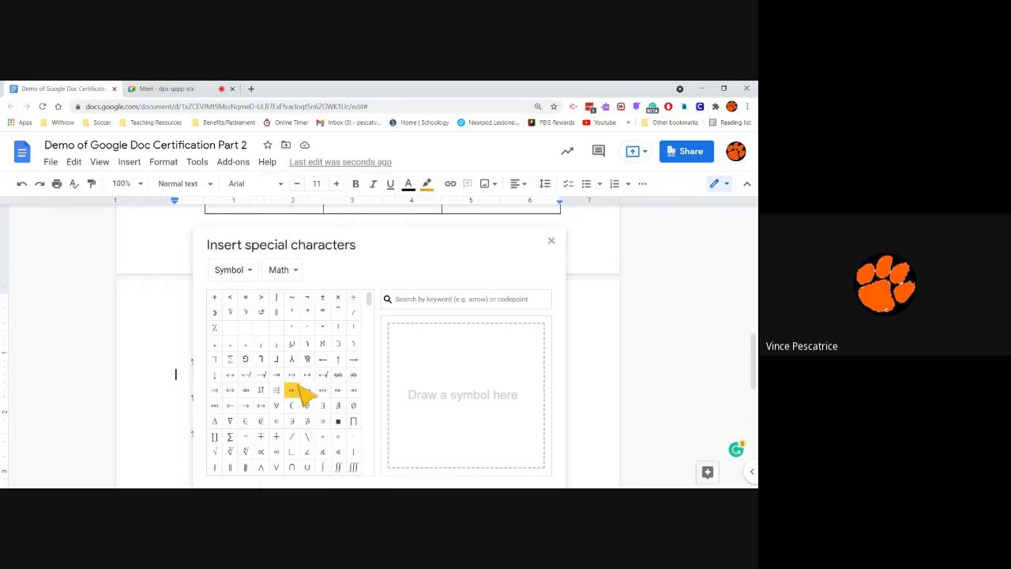
# Switch to the Format & Whitespace category, look through the other character categories, and return to Symbol.
pyautogui.click(284, 278)
pyautogui.click(234, 268)
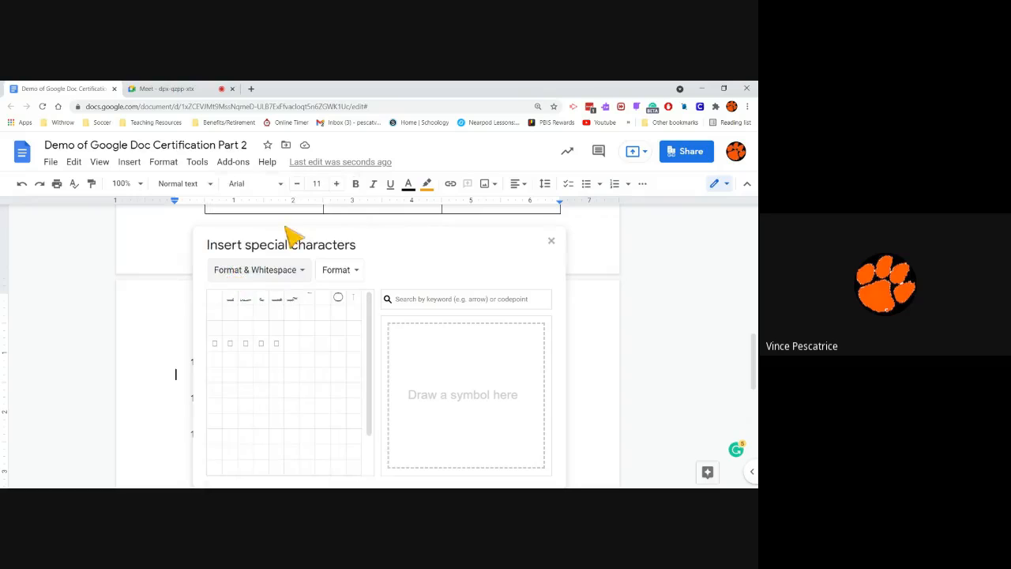
pyautogui.click(253, 272)
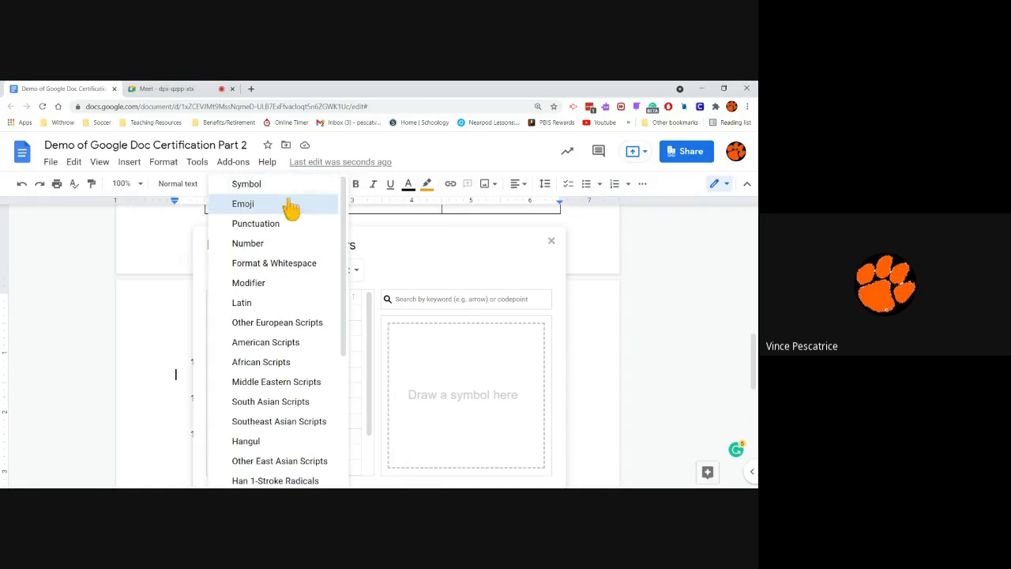
pyautogui.scroll(-1, 316, 340)
pyautogui.scroll(-2, 316, 345)
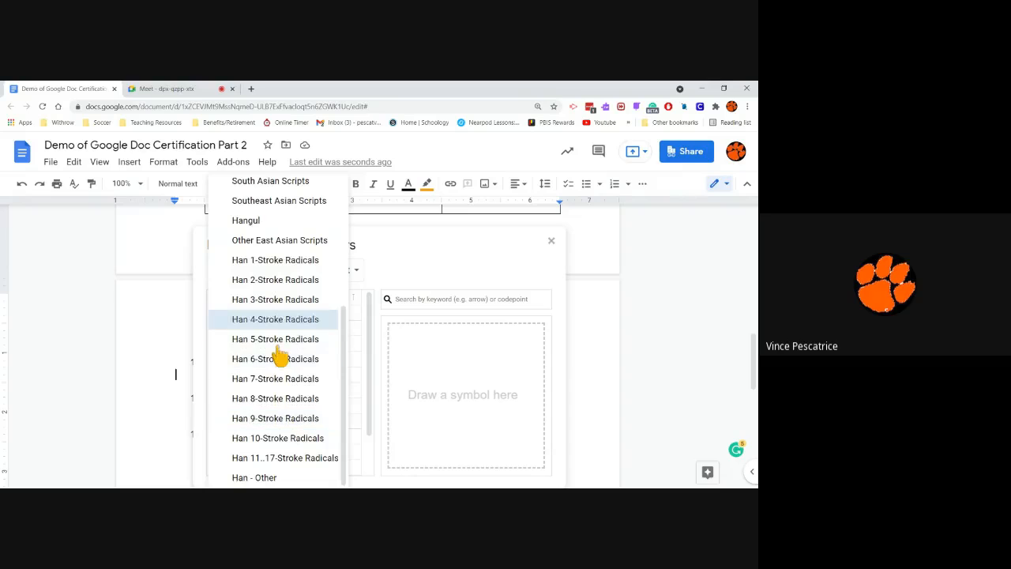
pyautogui.scroll(2, 269, 225)
pyautogui.scroll(1, 268, 218)
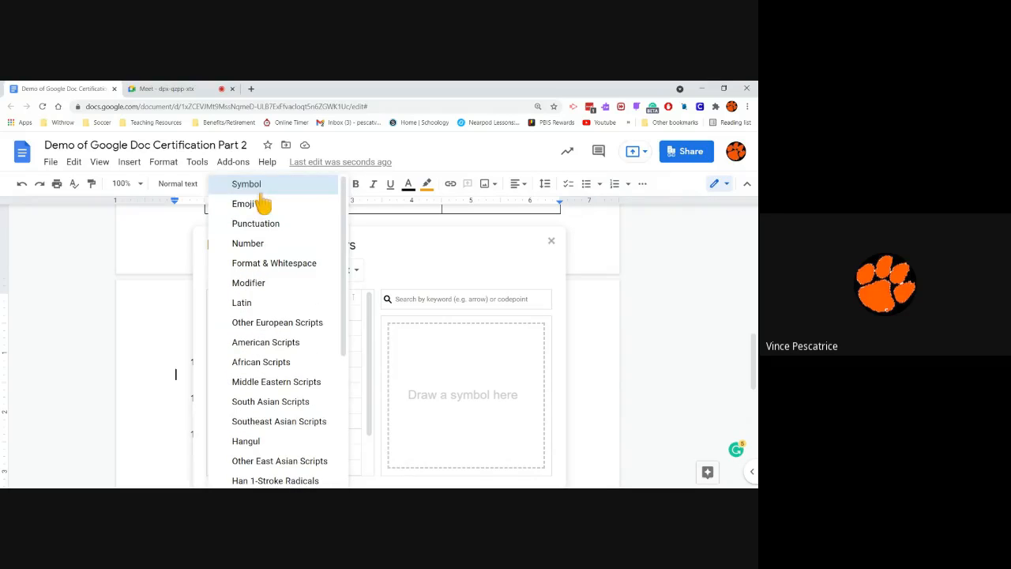
pyautogui.click(273, 189)
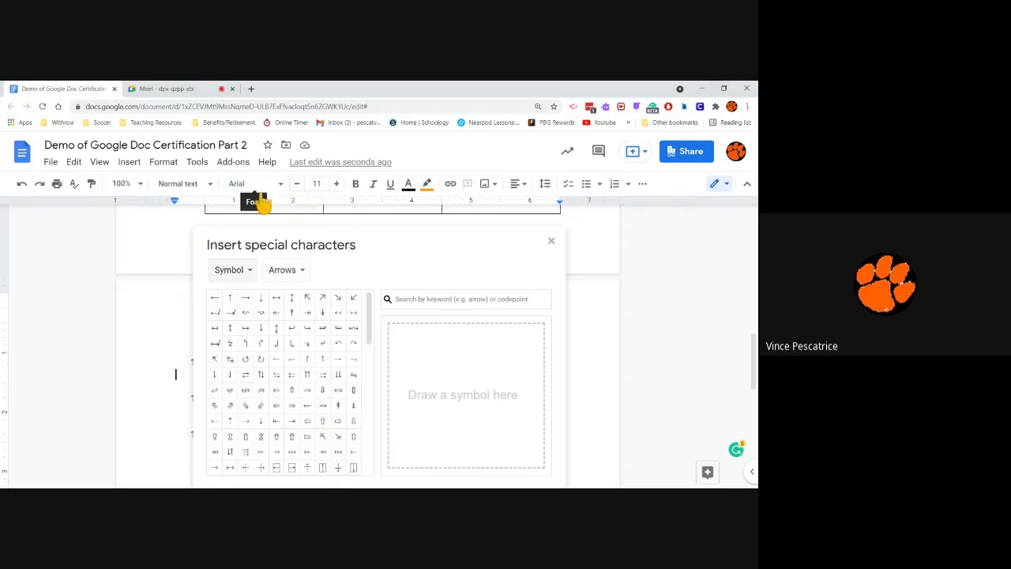
# Insert the greater-than or equal to symbol (≥) from the Math symbols below question 13.
pyautogui.click(272, 272)
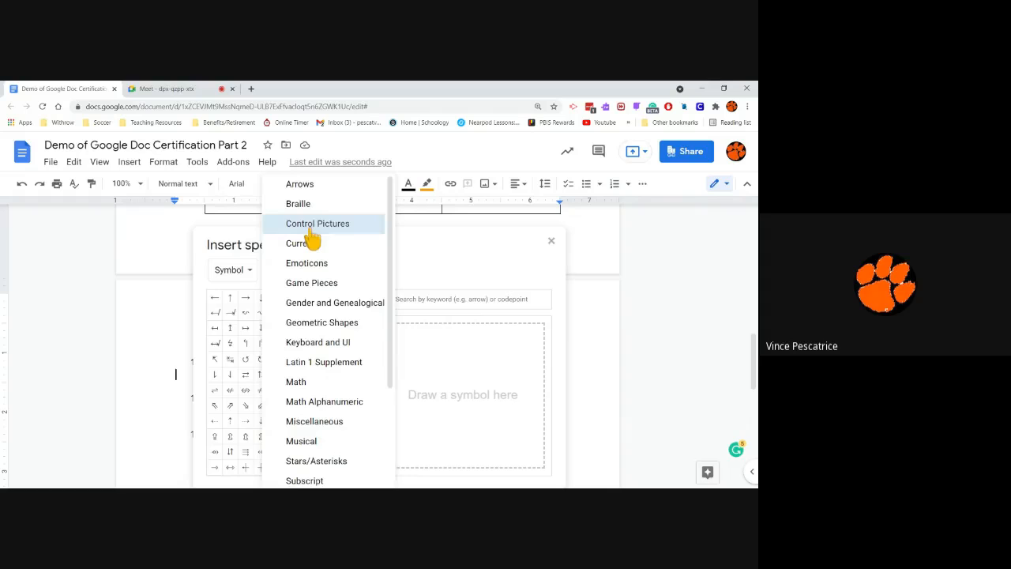
pyautogui.click(296, 381)
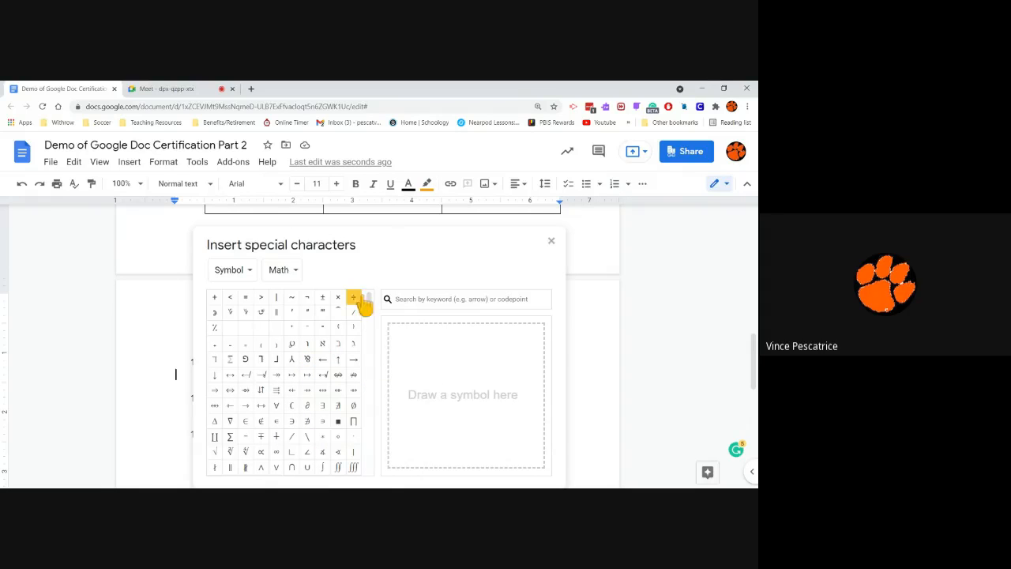
pyautogui.scroll(-2, 338, 339)
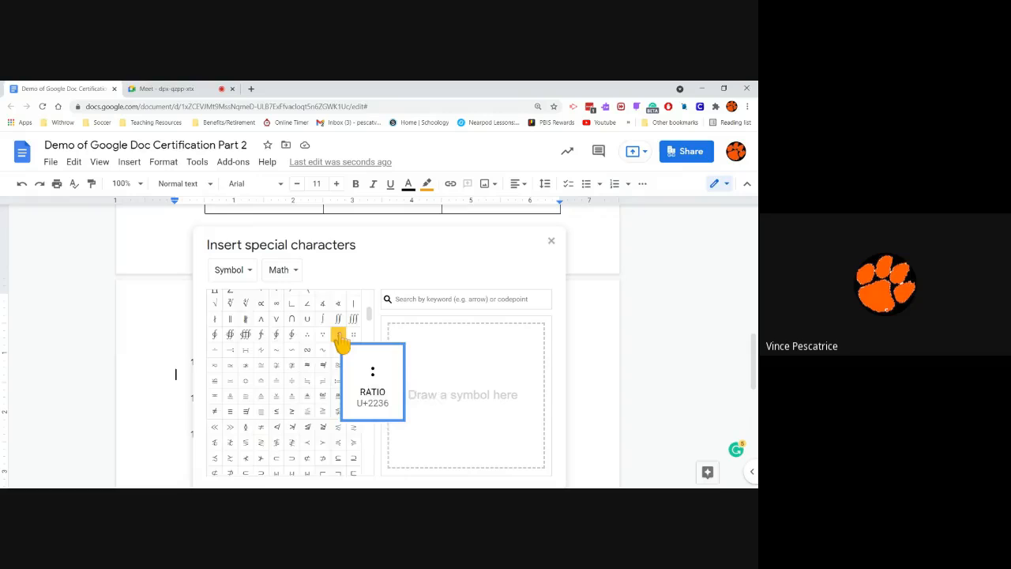
pyautogui.scroll(-3, 341, 341)
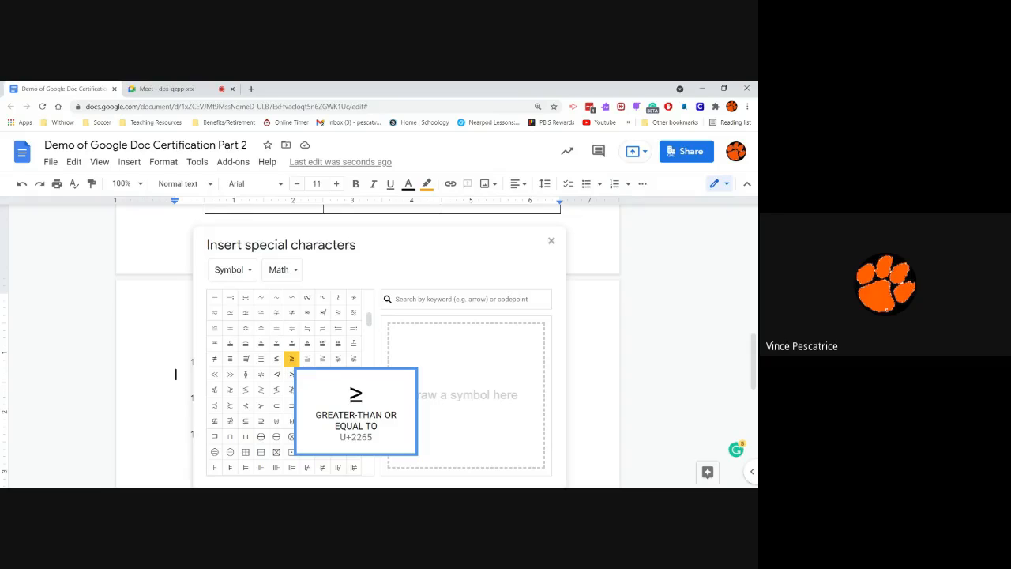
pyautogui.click(292, 359)
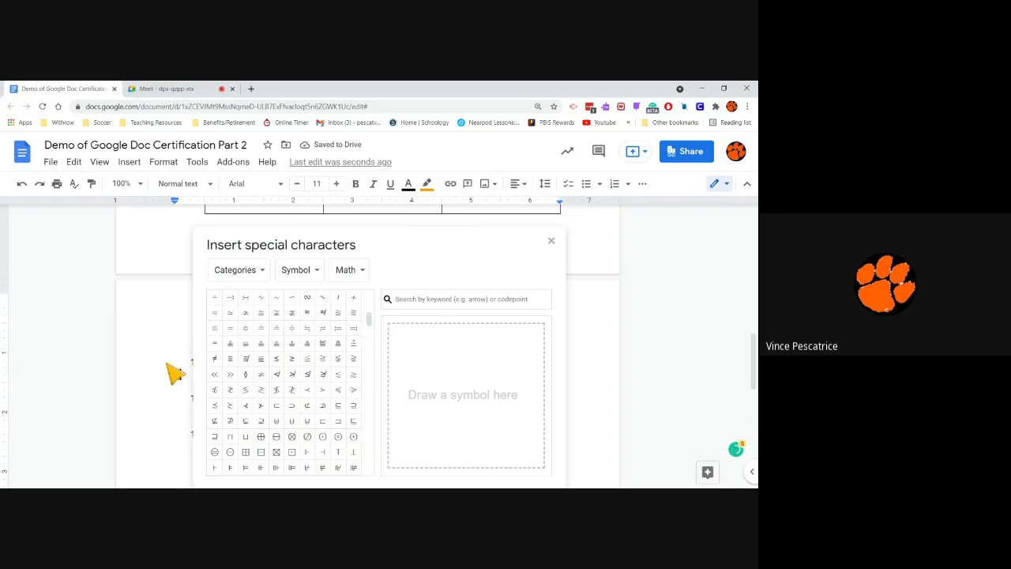
pyautogui.moveTo(169, 369); pyautogui.dragTo(181, 381)
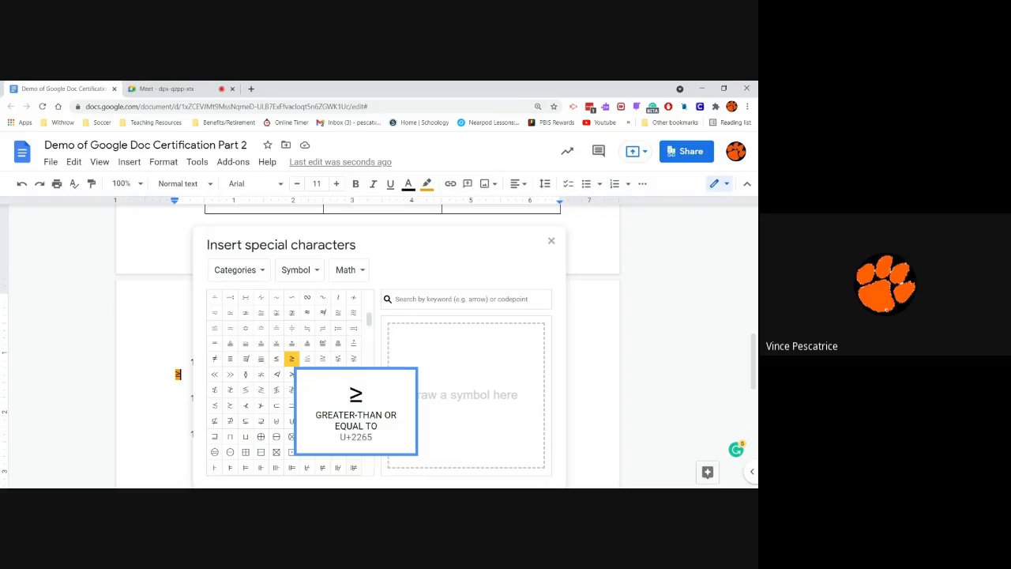
# Insert three more ≥ symbols below question 13, and delete the extras in the document so that one remains.
pyautogui.click(292, 359)
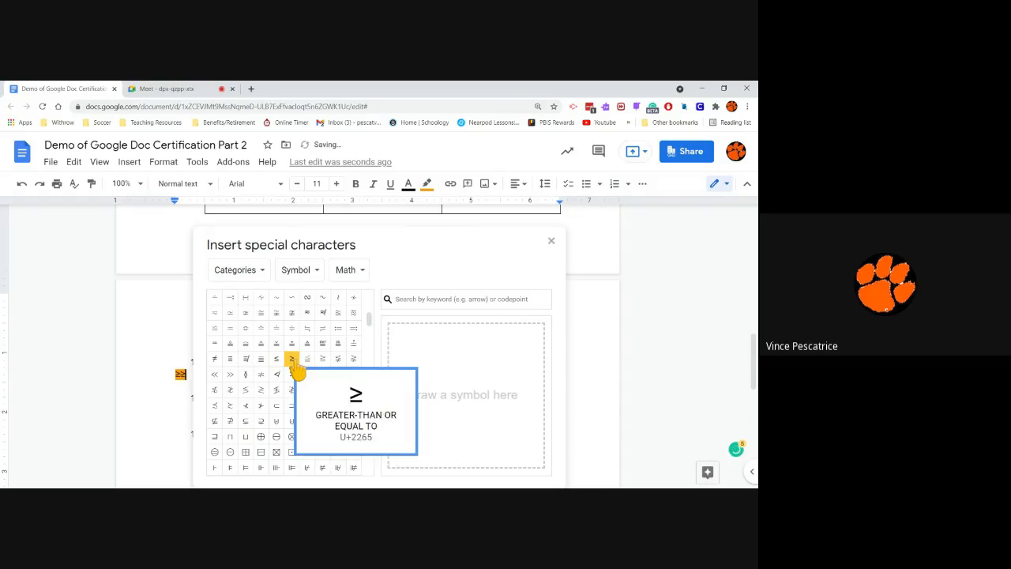
pyautogui.click(292, 359)
pyautogui.click(292, 360)
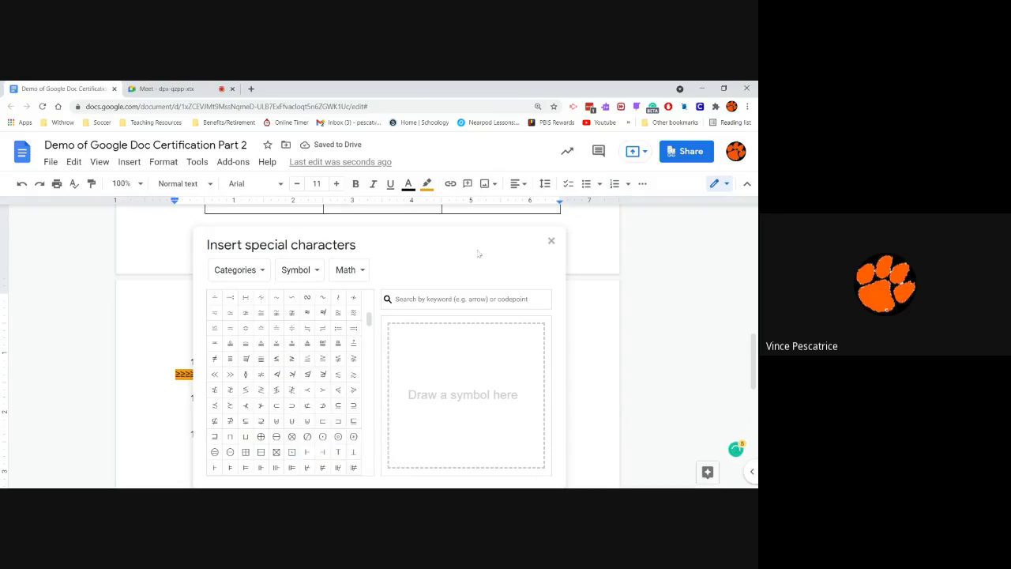
pyautogui.click(553, 241)
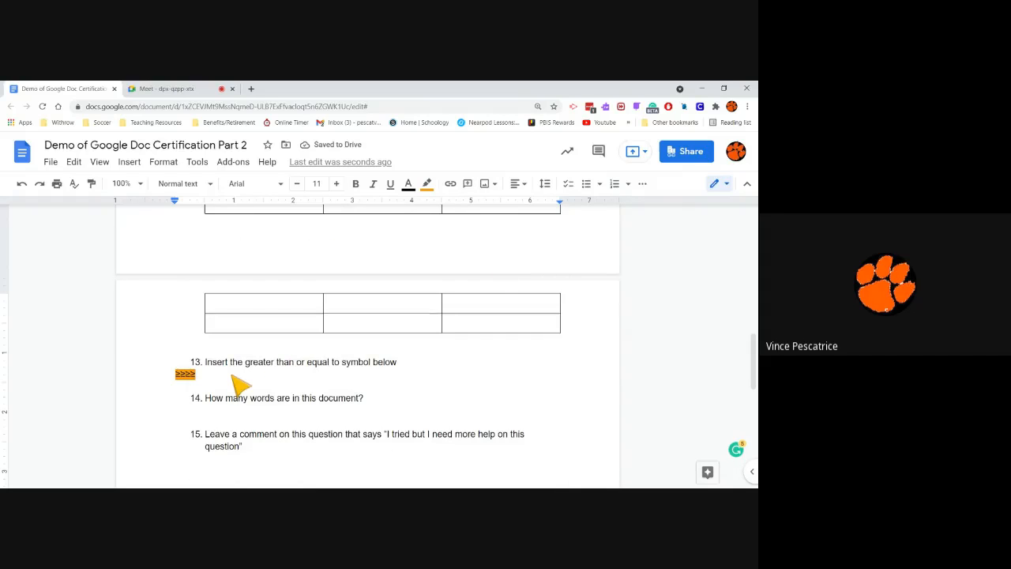
pyautogui.press('BackSpace')
pyautogui.press('BackSpace')
pyautogui.press('BackSpace')
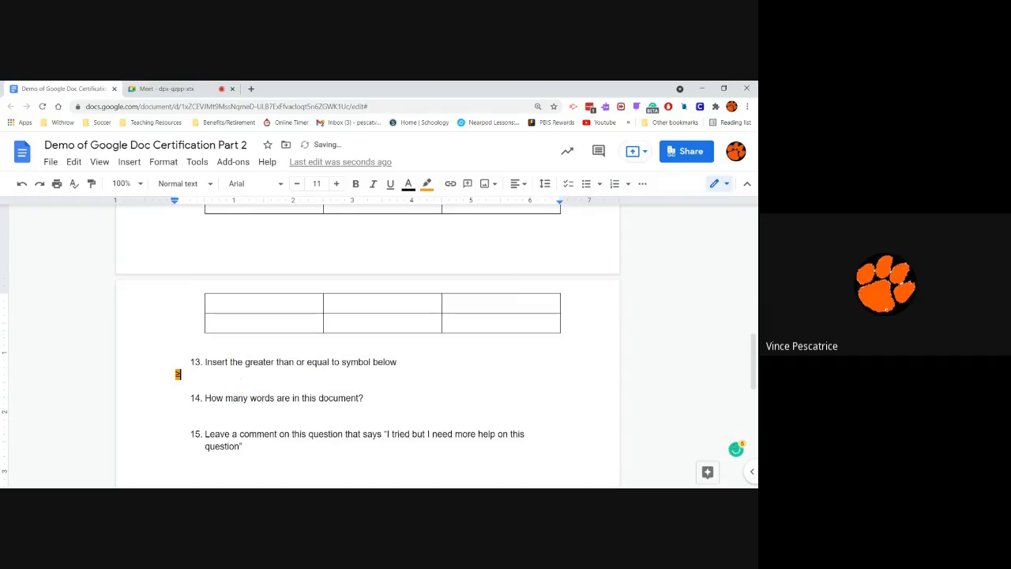
# Look up the greater-than or equal to symbol by drawing it in the special characters picker, and close the picker without inserting anything.
pyautogui.click(130, 163)
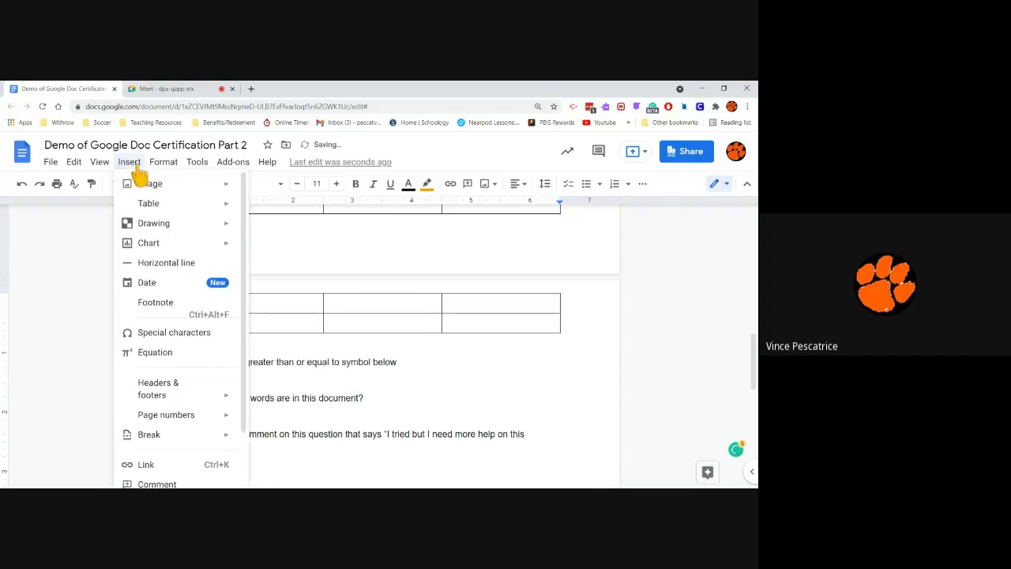
pyautogui.click(176, 334)
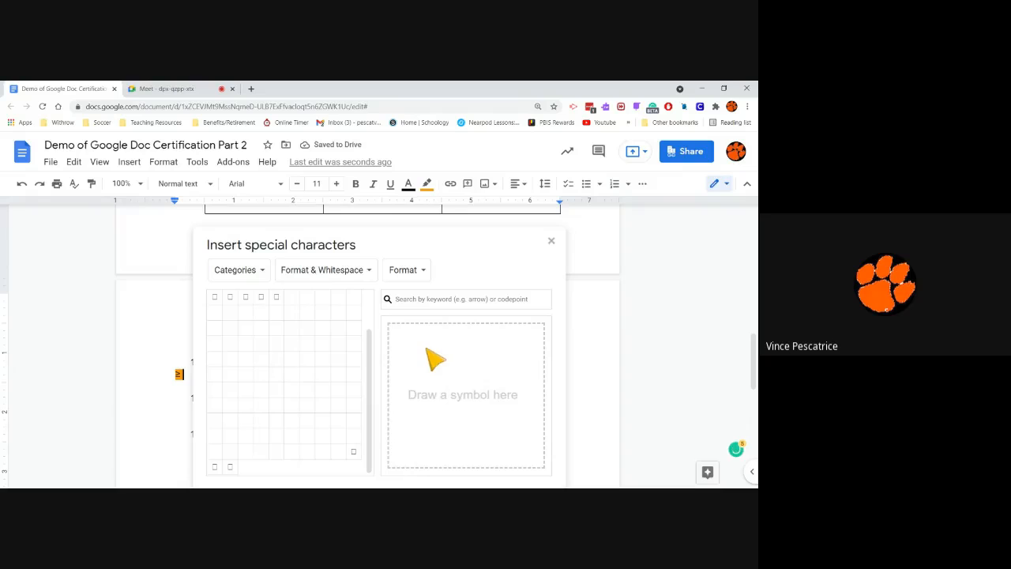
pyautogui.moveTo(419, 346)
pyautogui.mouseDown()
pyautogui.moveTo(495, 369)
pyautogui.moveTo(476, 387)
pyautogui.moveTo(429, 397)
pyautogui.moveTo(512, 412)
pyautogui.mouseUp()
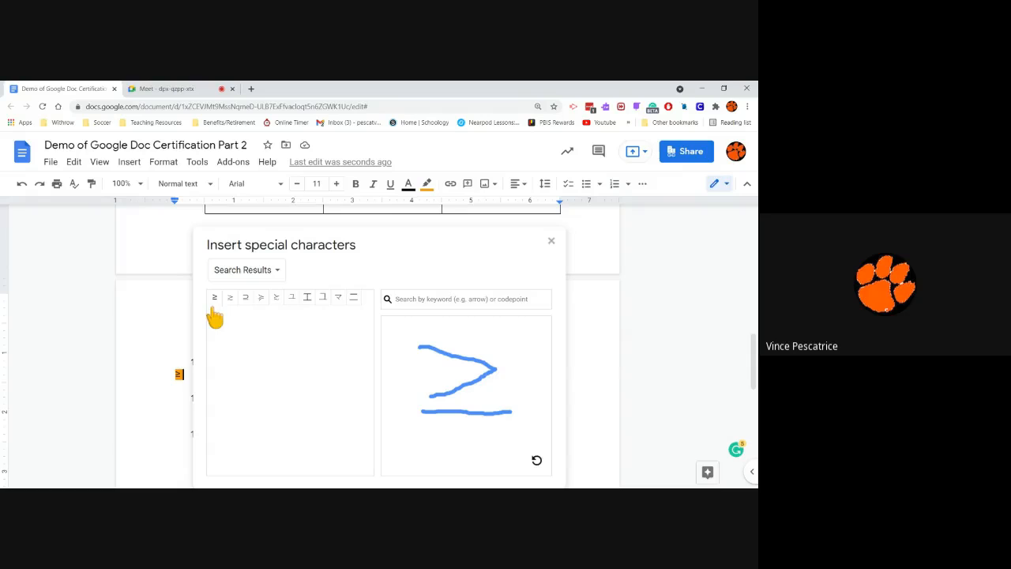
pyautogui.moveTo(218, 310)
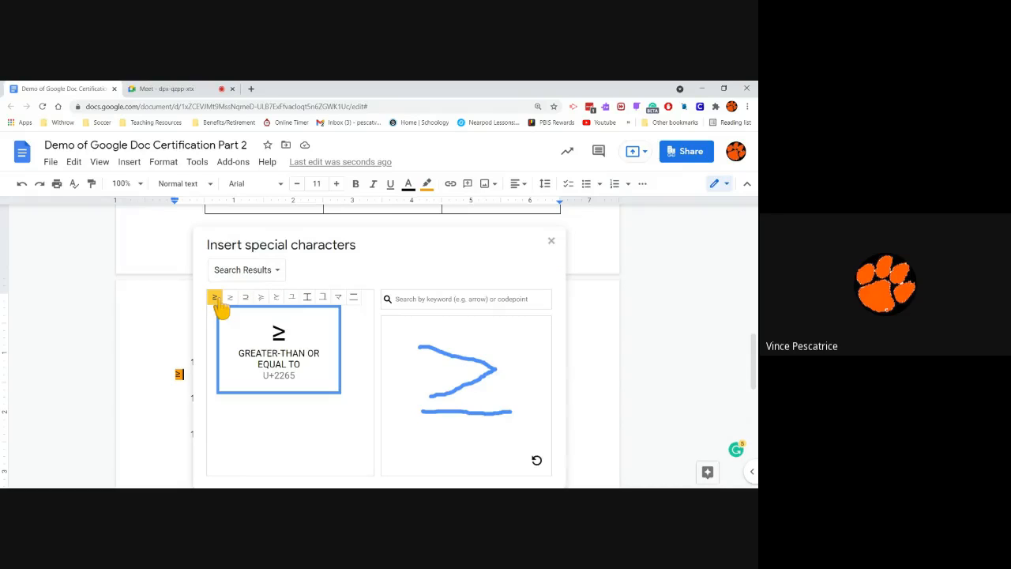
pyautogui.click(550, 241)
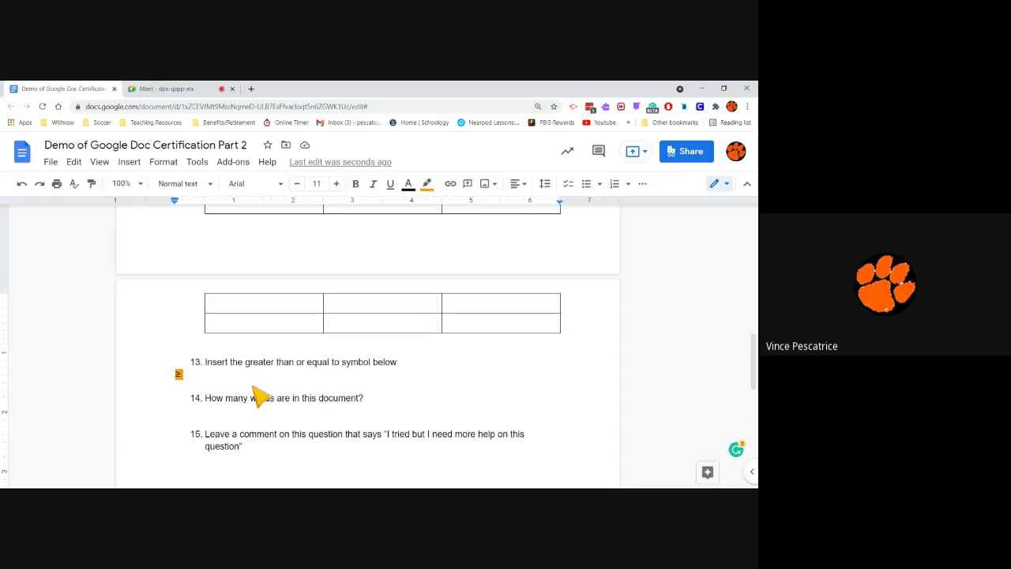
# Place the cursor below question 14, check the document's word count, and turn on displaying the word count while typing.
pyautogui.scroll(-1, 388, 384)
pyautogui.click(304, 367)
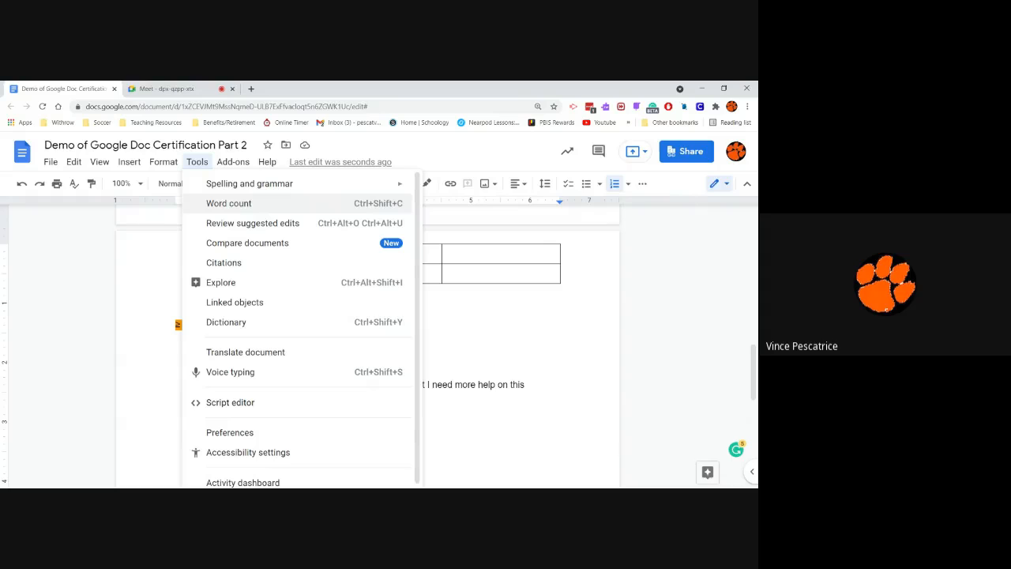
pyautogui.click(229, 204)
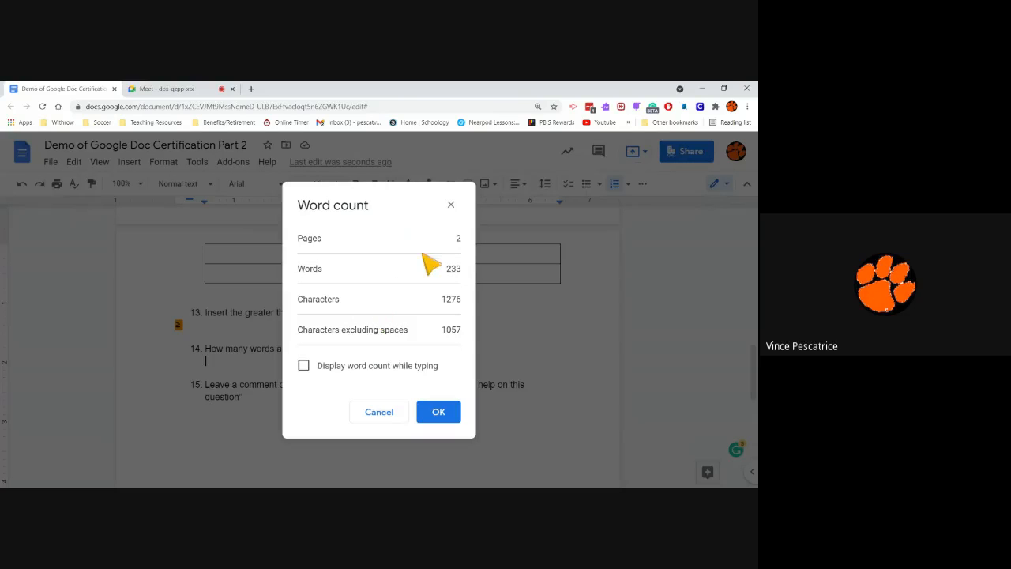
pyautogui.moveTo(446, 270)
pyautogui.mouseDown()
pyautogui.moveTo(467, 265)
pyautogui.moveTo(455, 270)
pyautogui.mouseUp()
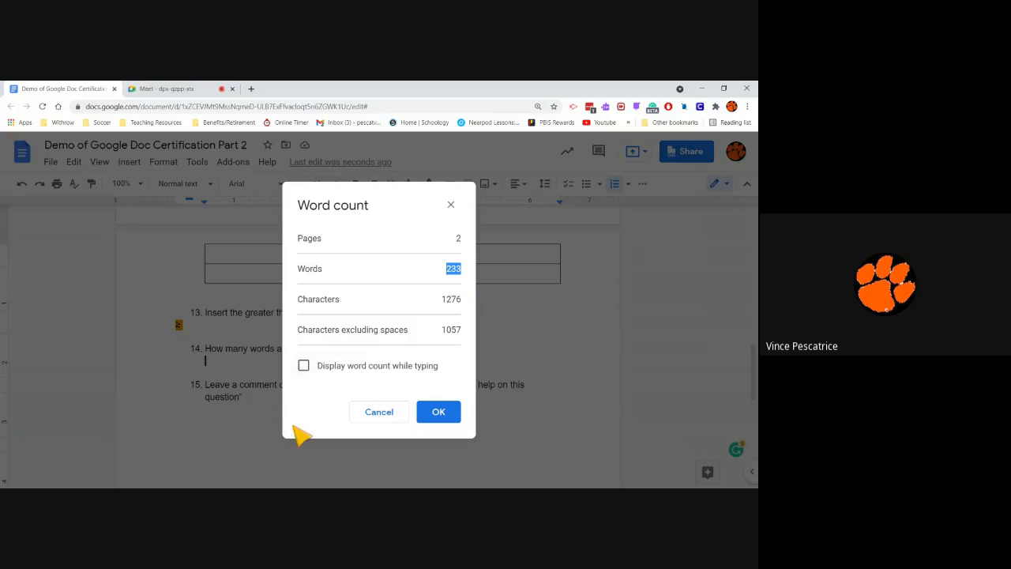
pyautogui.click(366, 368)
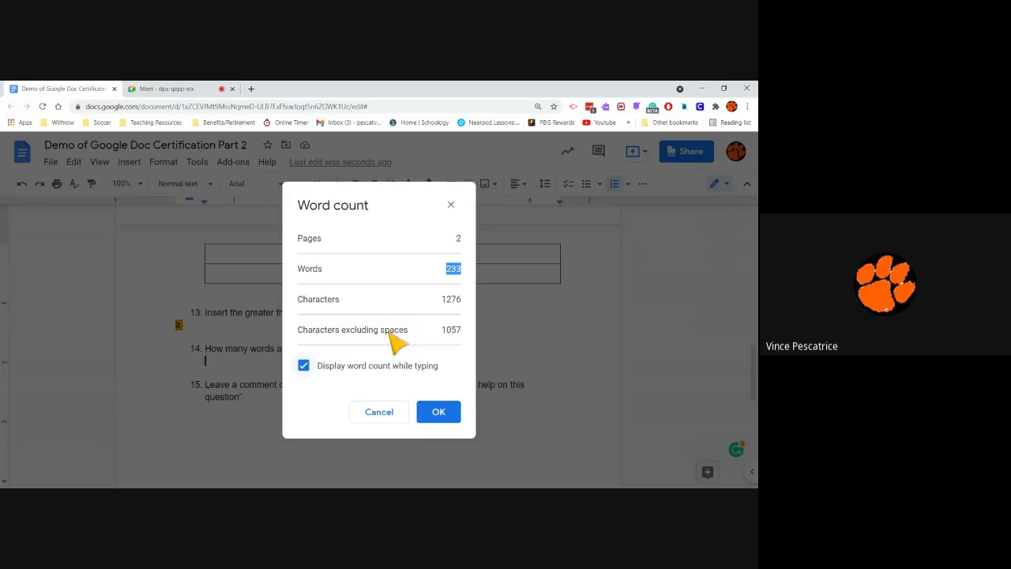
pyautogui.moveTo(443, 330); pyautogui.dragTo(455, 330)
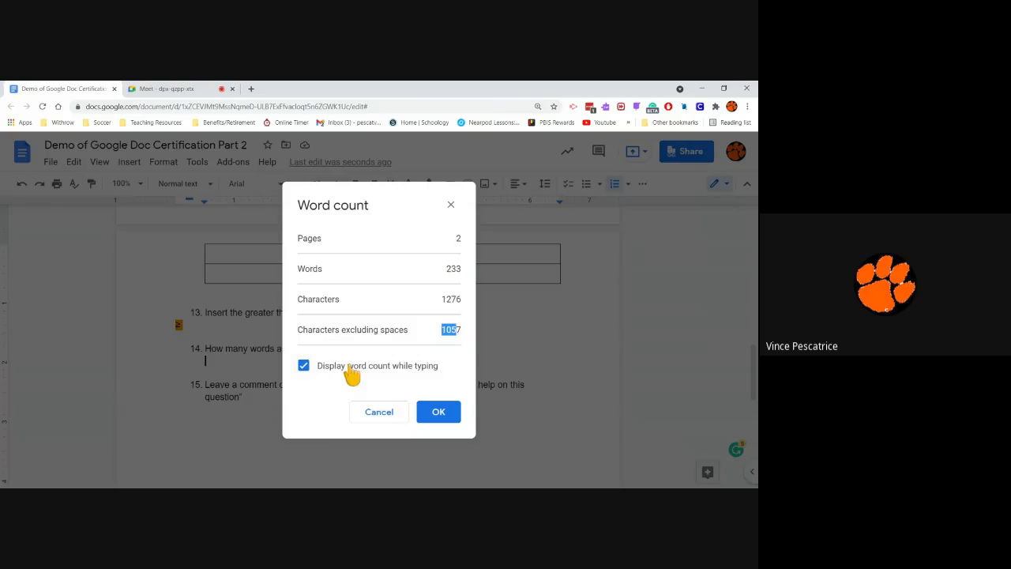
pyautogui.click(439, 412)
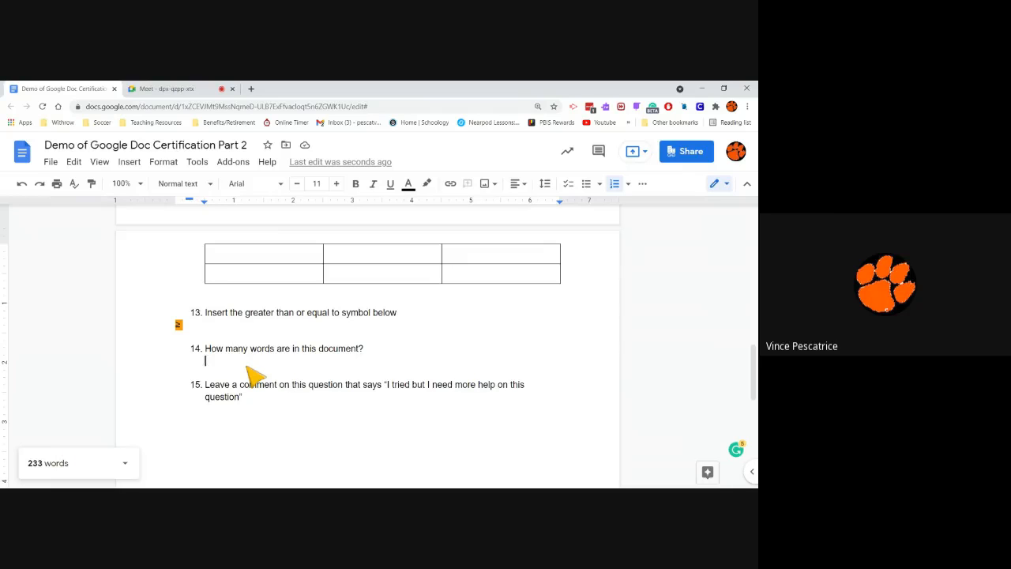
# Enter "The more words i type" below question 14 and expand the live word count details.
pyautogui.write('the more words ')
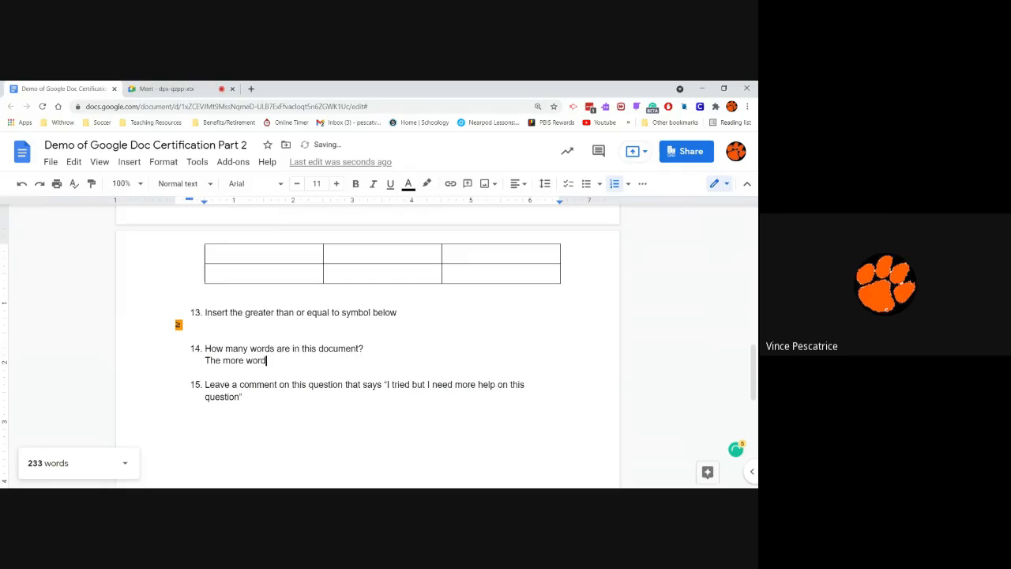
pyautogui.write('i type')
pyautogui.click(64, 463)
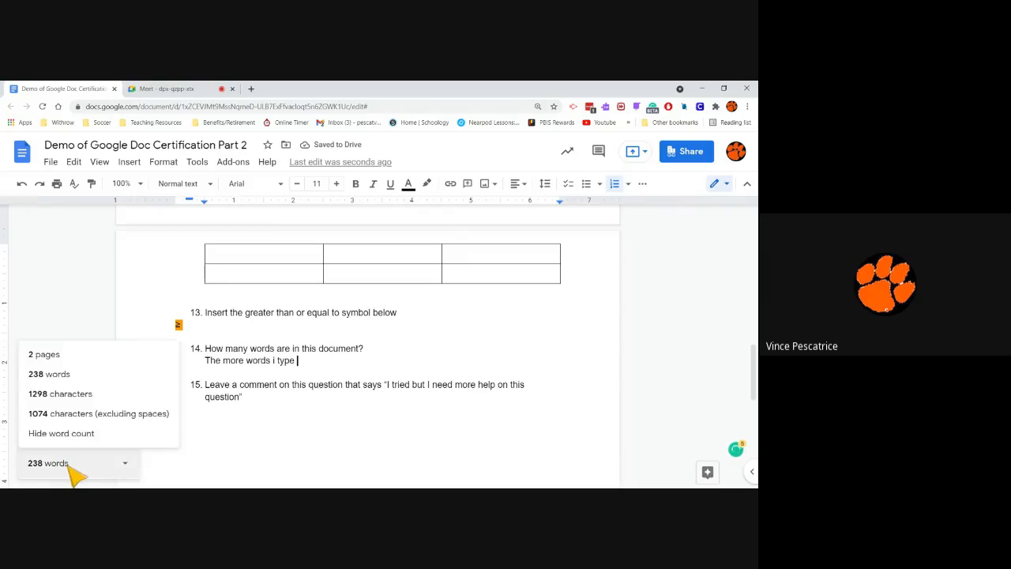
# Replace the sample sentence below question 14 with the answer 233.
pyautogui.moveTo(302, 374); pyautogui.dragTo(221, 368)
pyautogui.write('T')
pyautogui.press('BackSpace')
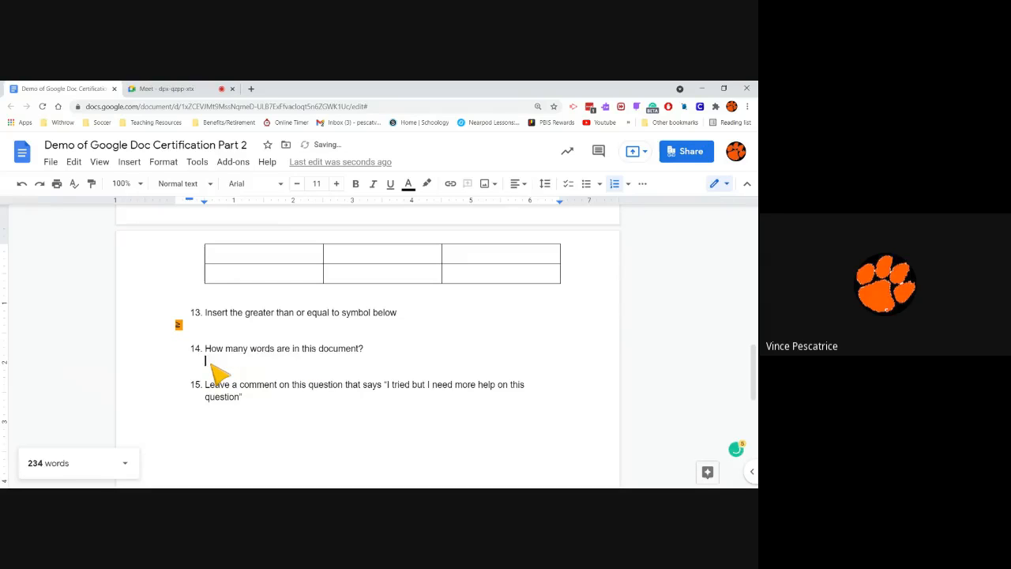
pyautogui.write('233')
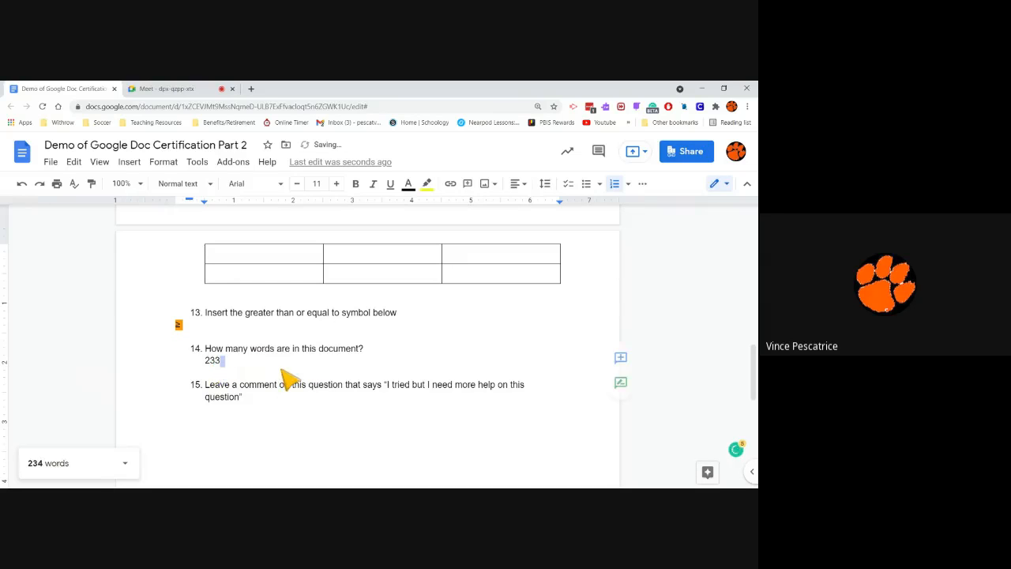
pyautogui.click(335, 416)
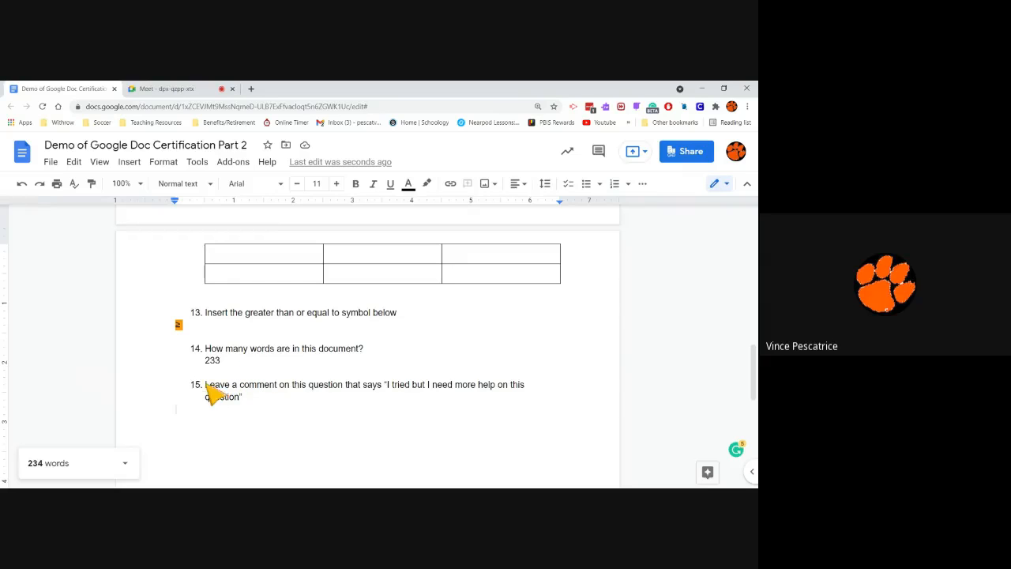
# Start a new comment on the words "Leave a comment on this question that says" in question 15.
pyautogui.moveTo(206, 384); pyautogui.dragTo(384, 389)
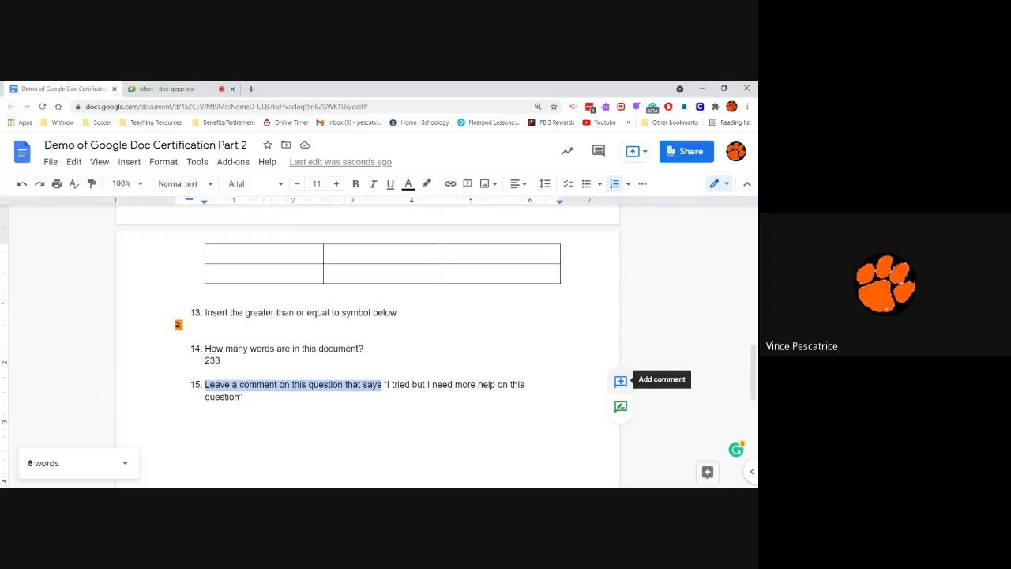
pyautogui.click(401, 409)
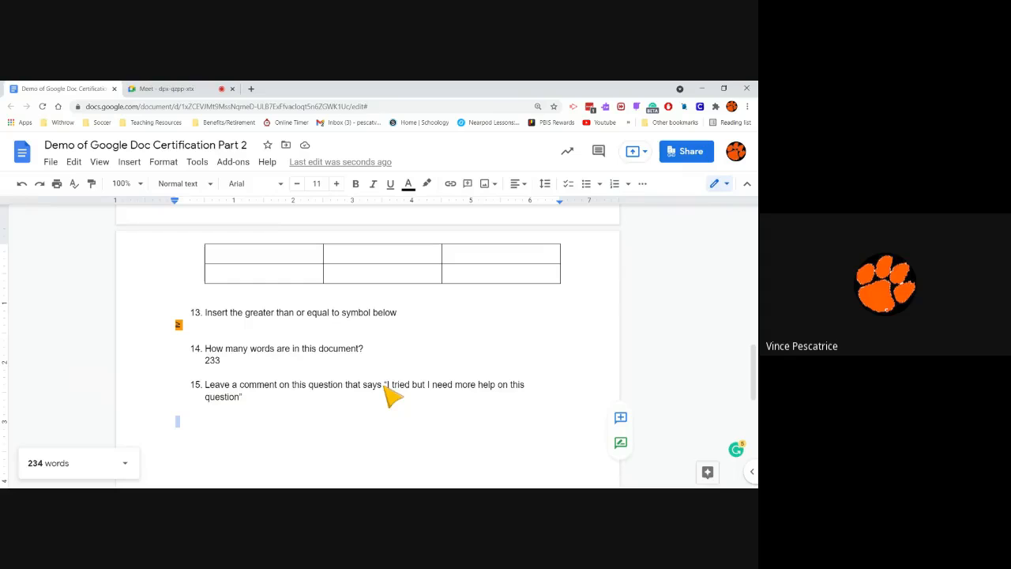
pyautogui.moveTo(388, 385)
pyautogui.mouseDown()
pyautogui.moveTo(365, 402)
pyautogui.moveTo(244, 402)
pyautogui.moveTo(224, 387)
pyautogui.moveTo(393, 387)
pyautogui.moveTo(383, 387)
pyautogui.mouseUp()
pyautogui.click(206, 386)
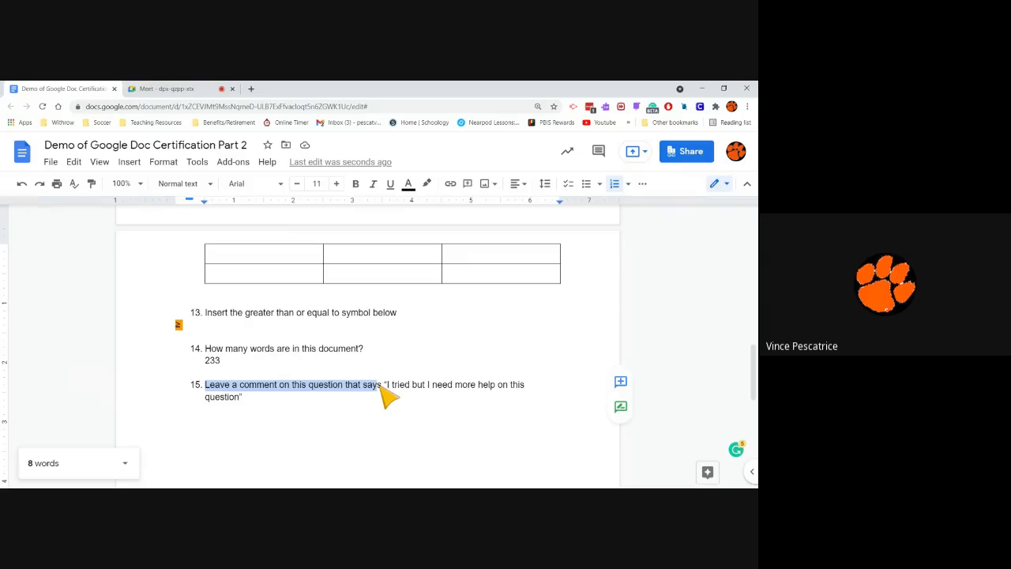
pyautogui.click(621, 382)
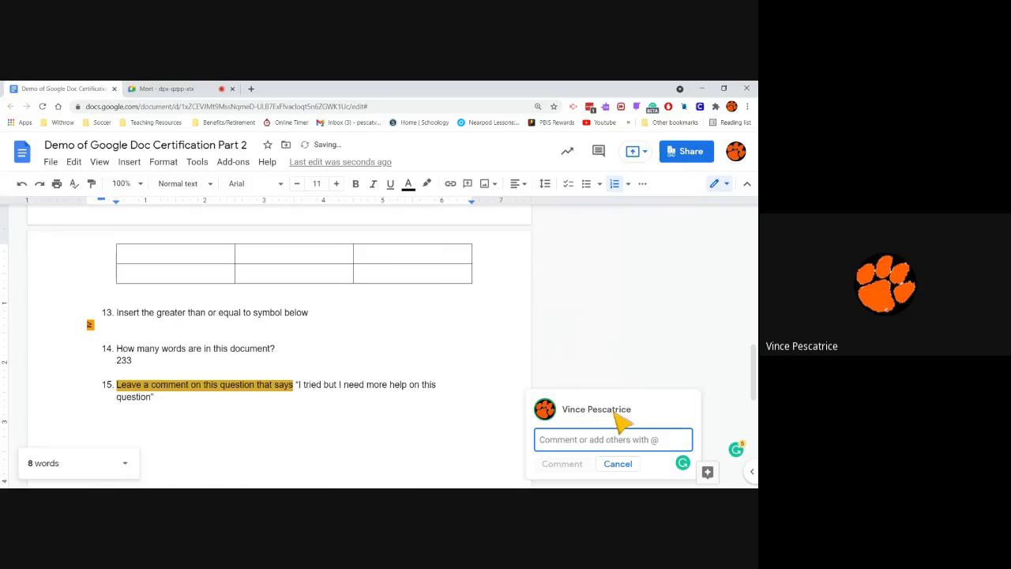
# Mention the teacher's school account in the comment and add the text "I tried but I need more help on this question".
pyautogui.moveTo(563, 409); pyautogui.dragTo(633, 408)
pyautogui.write('@')
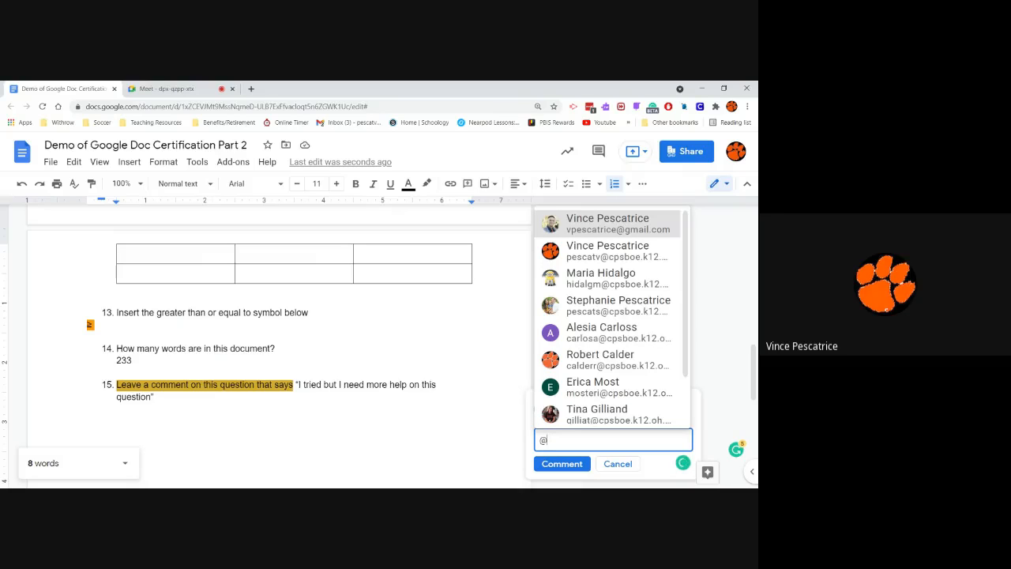
pyautogui.write('pesc')
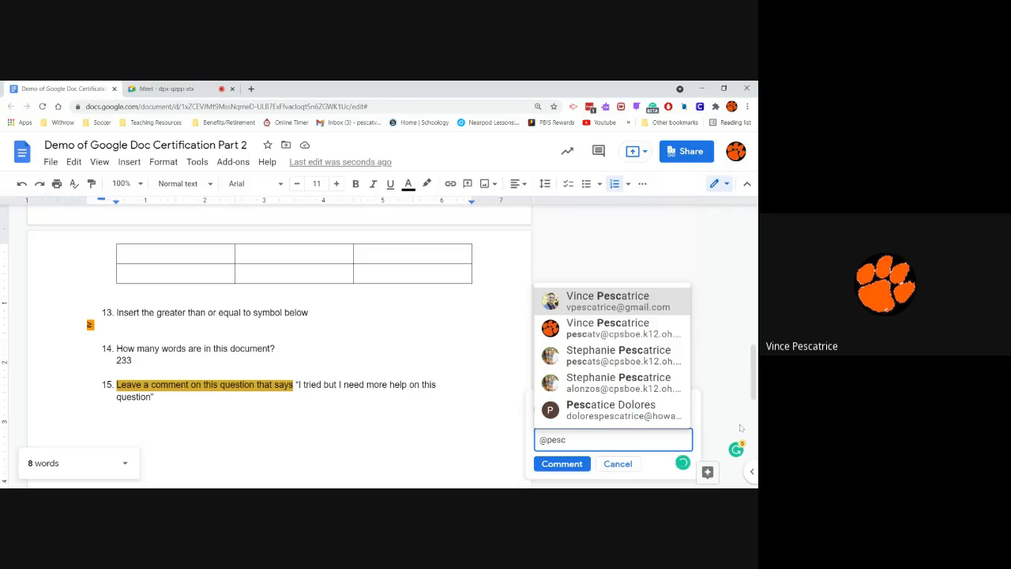
pyautogui.click(644, 328)
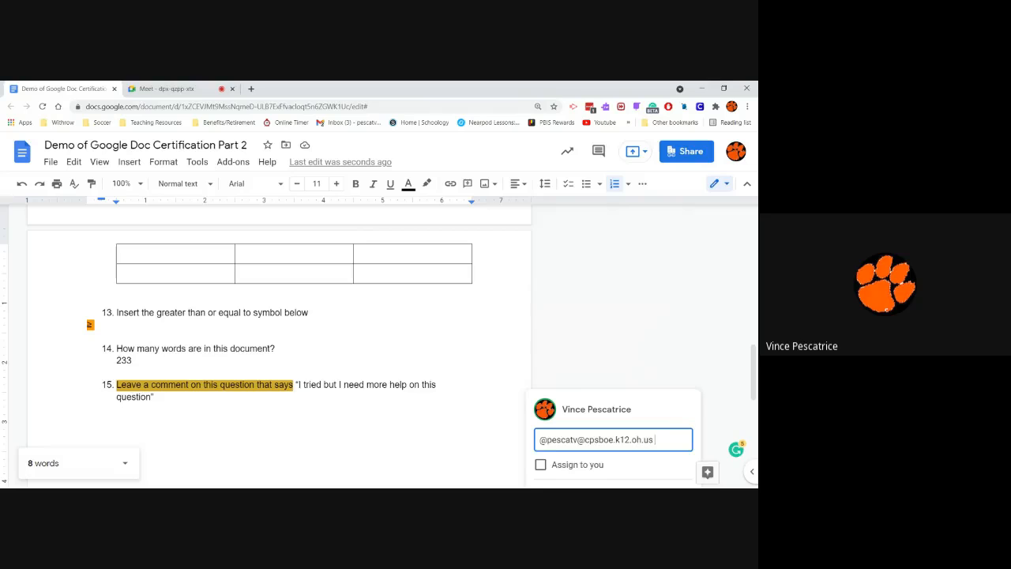
pyautogui.write('I tried but I need more help on this question')
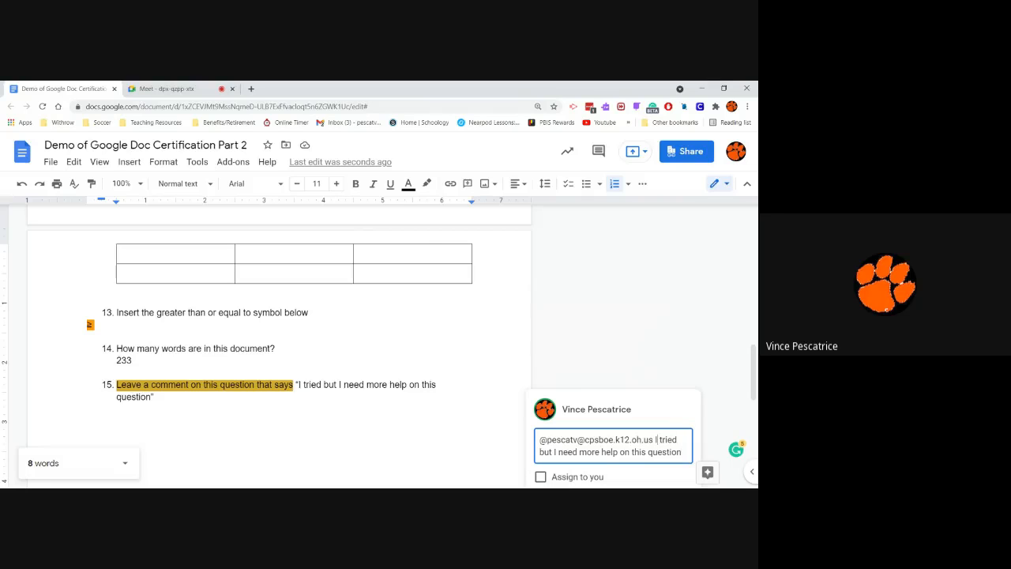
# Remove the mentioned e-mail address from the comment draft and post the comment on question 15.
pyautogui.scroll(-2, 677, 456)
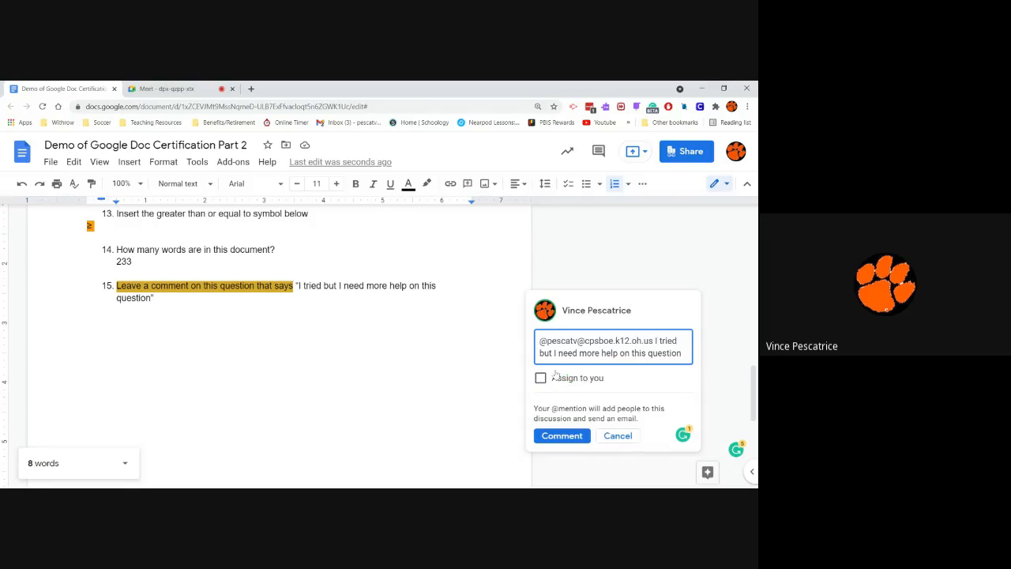
pyautogui.moveTo(535, 409); pyautogui.dragTo(667, 428)
pyautogui.click(657, 418)
pyautogui.moveTo(604, 342); pyautogui.dragTo(539, 340)
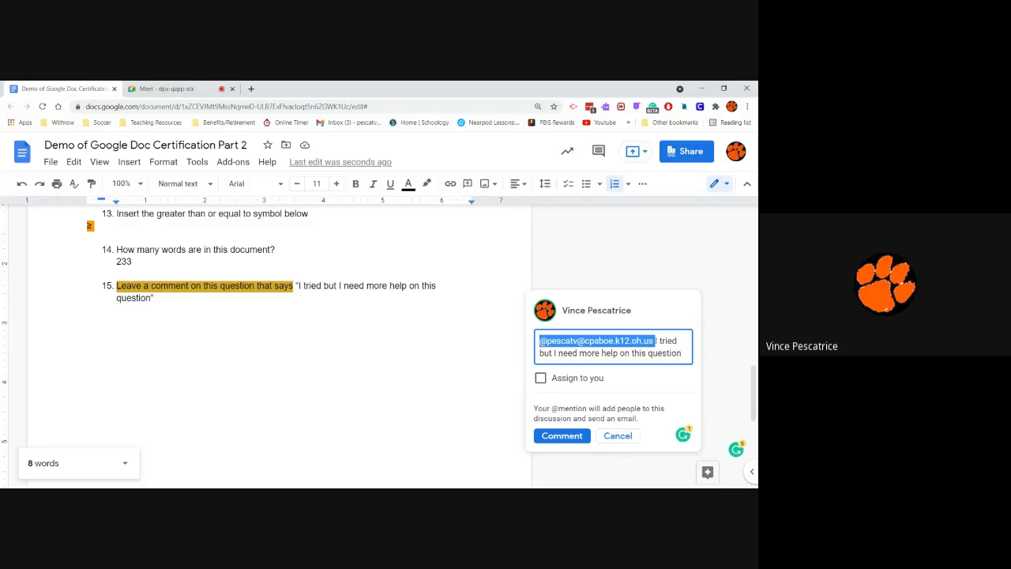
pyautogui.press('BackSpace')
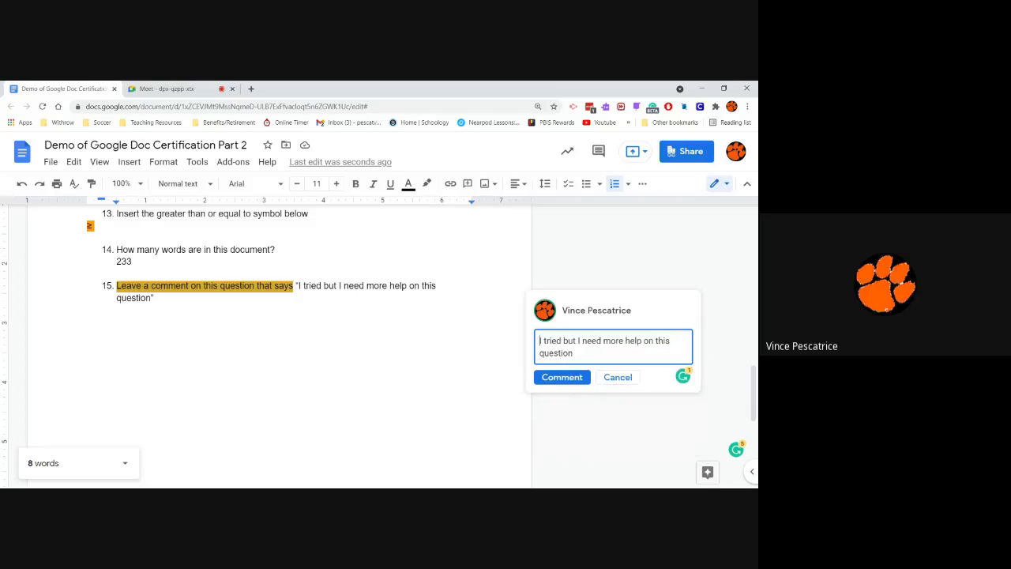
pyautogui.click(563, 378)
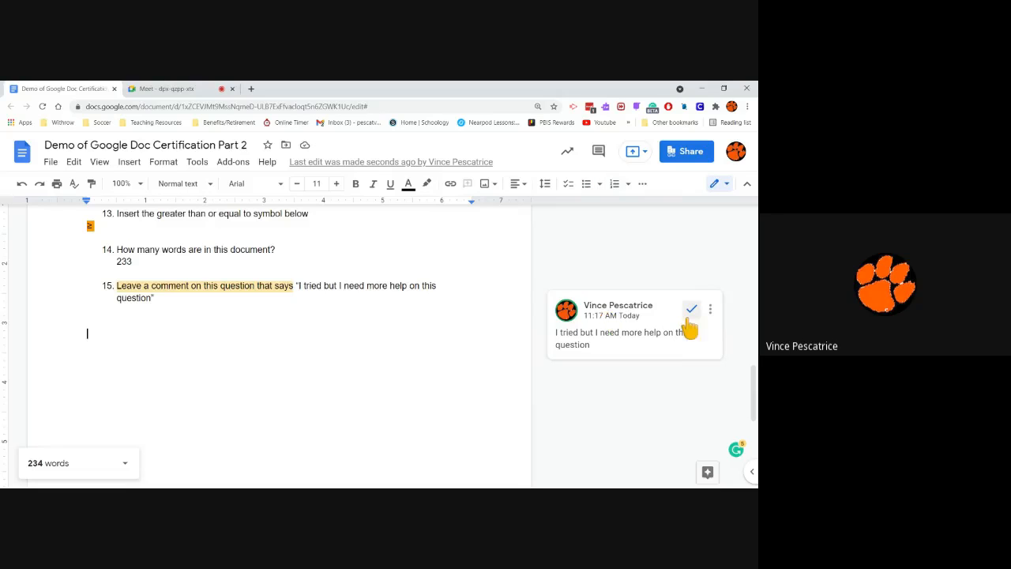
# Draft the reply "oh see me during lunch" to the question 15 comment, and clear it without posting.
pyautogui.click(664, 345)
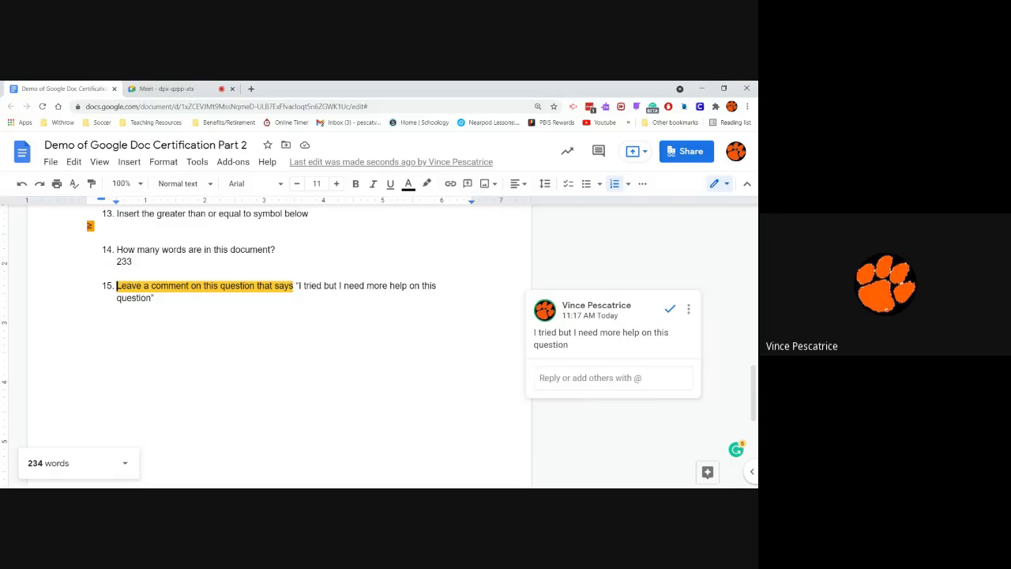
pyautogui.write('oh see me')
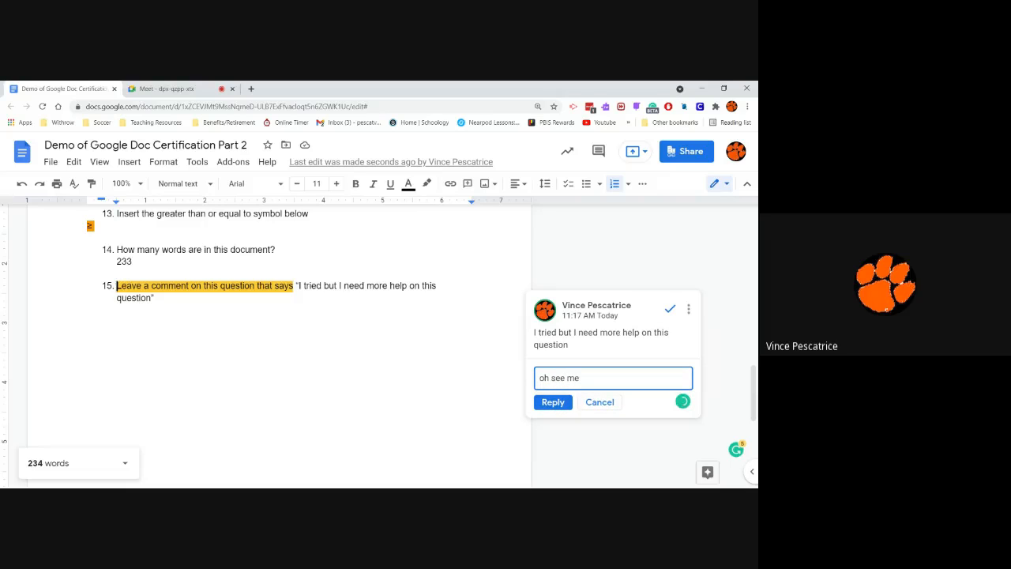
pyautogui.write(' during ')
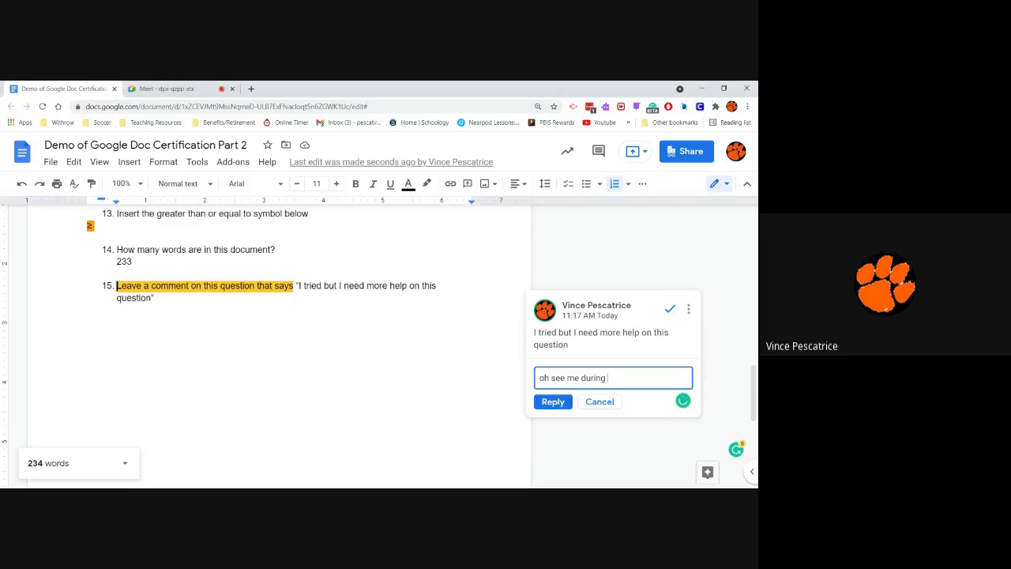
pyautogui.write('lu')
pyautogui.write('nch')
pyautogui.moveTo(551, 378); pyautogui.dragTo(538, 379)
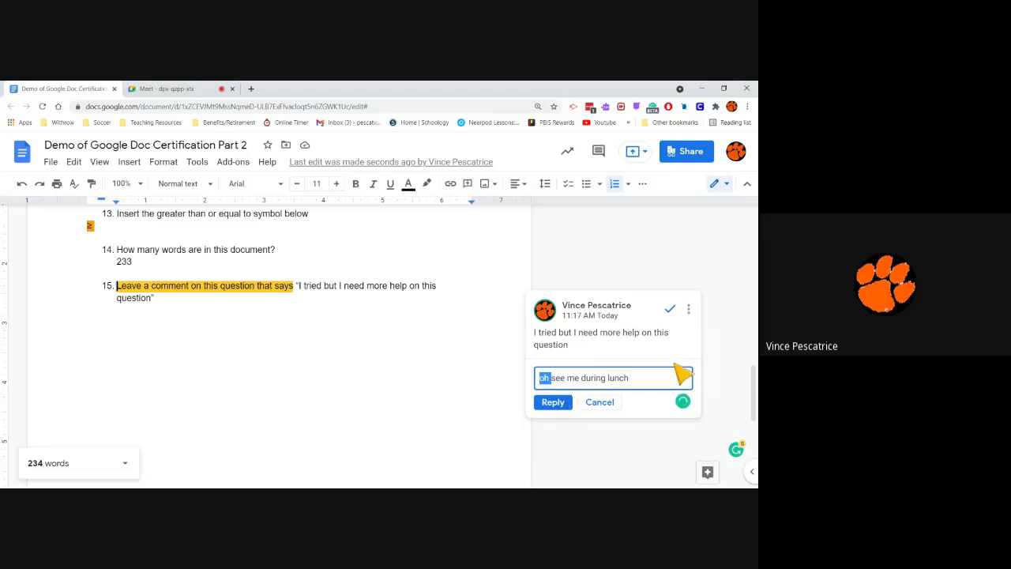
pyautogui.hotkey('ctrl', 'a')
pyautogui.press('BackSpace')
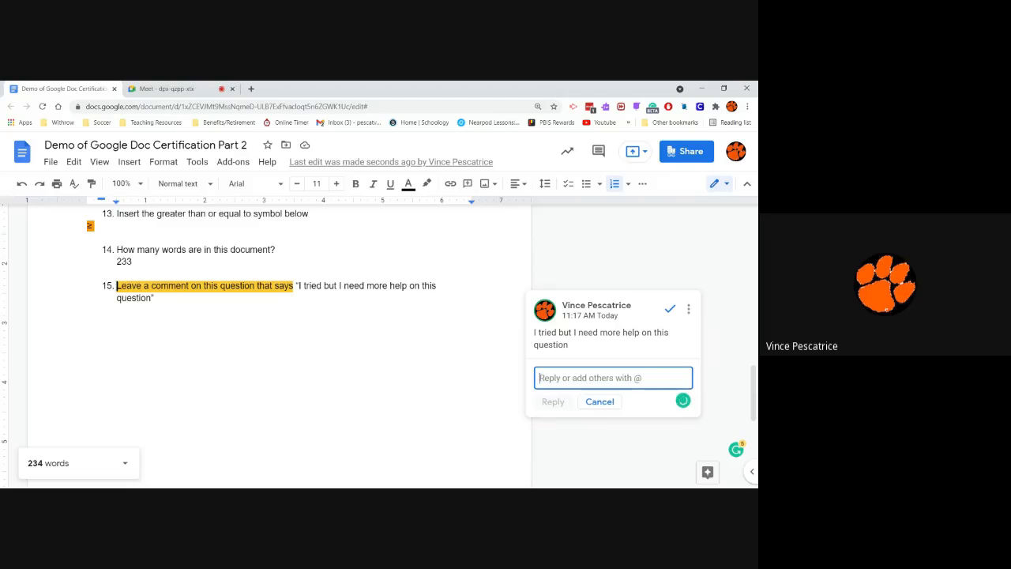
pyautogui.click(397, 411)
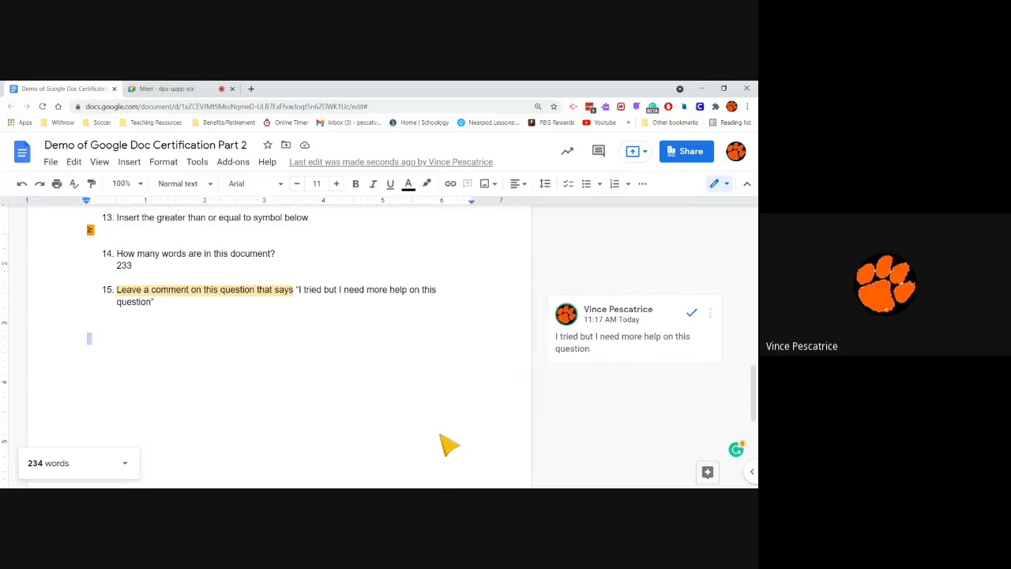
# Return to the start of the document, switch to the Google Meet call and try to leave it.
pyautogui.scroll(3, 440, 435)
pyautogui.scroll(6, 440, 435)
pyautogui.scroll(3, 443, 436)
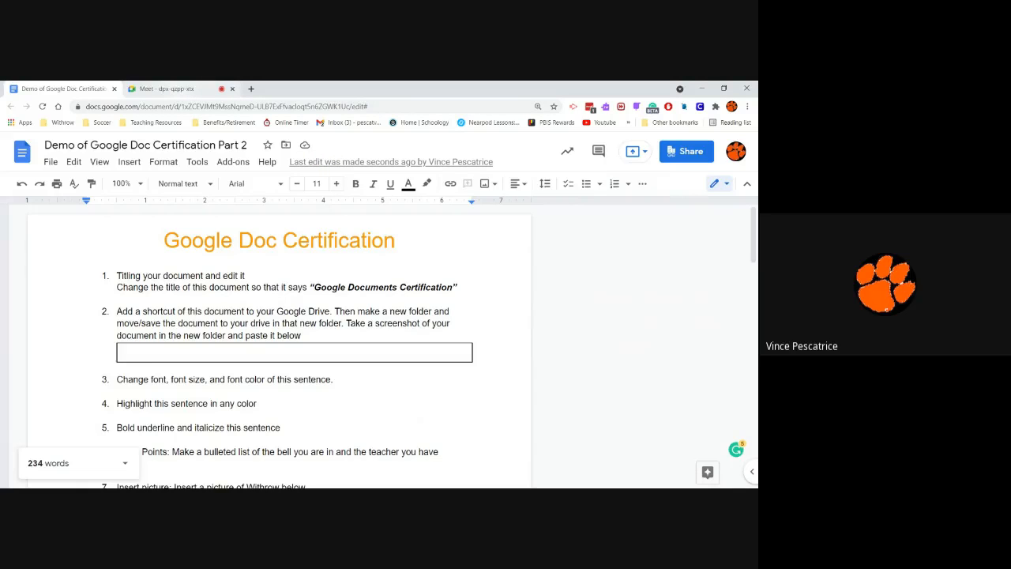
pyautogui.click(162, 89)
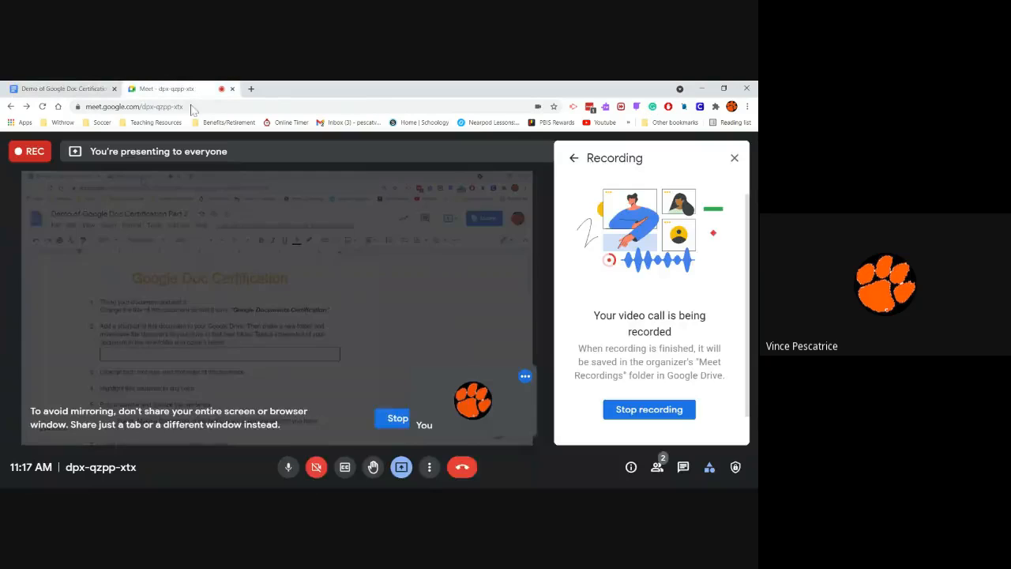
pyautogui.click(462, 467)
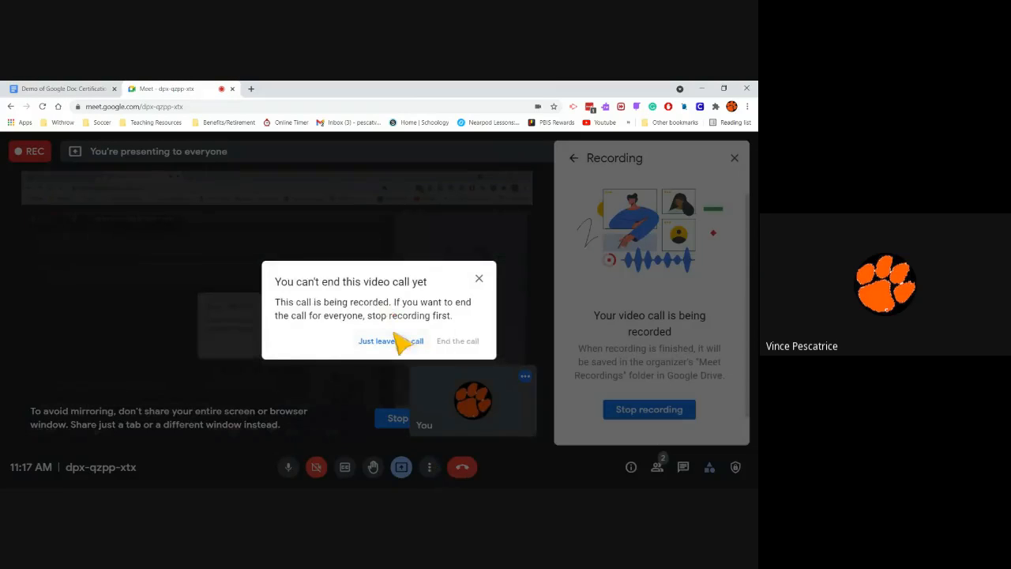